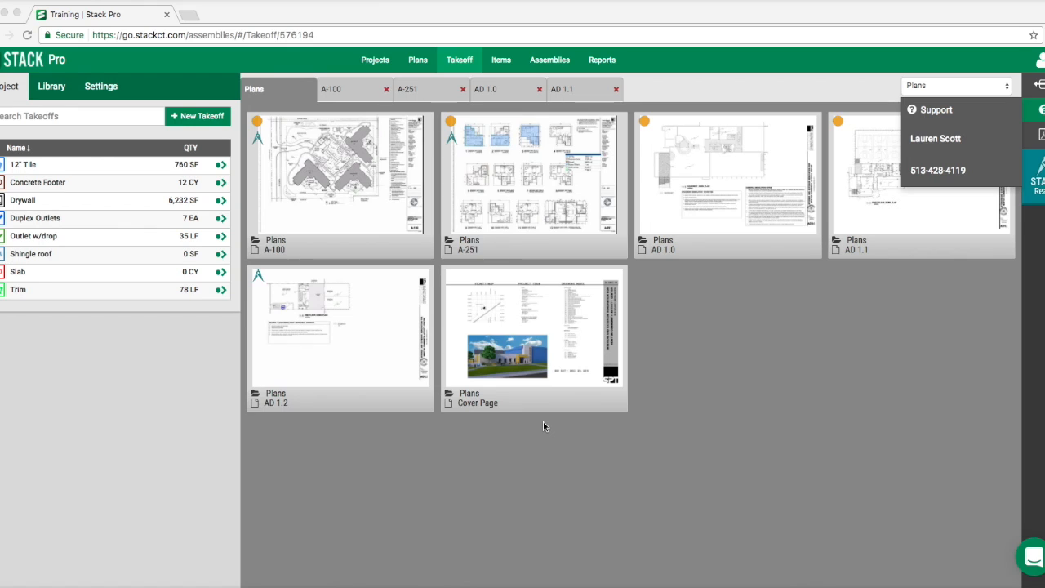
- Open the prebuilt Continuous Footer - Linear assembly under Concrete, Foundation and review its required items and item groups
left_click(552, 62)
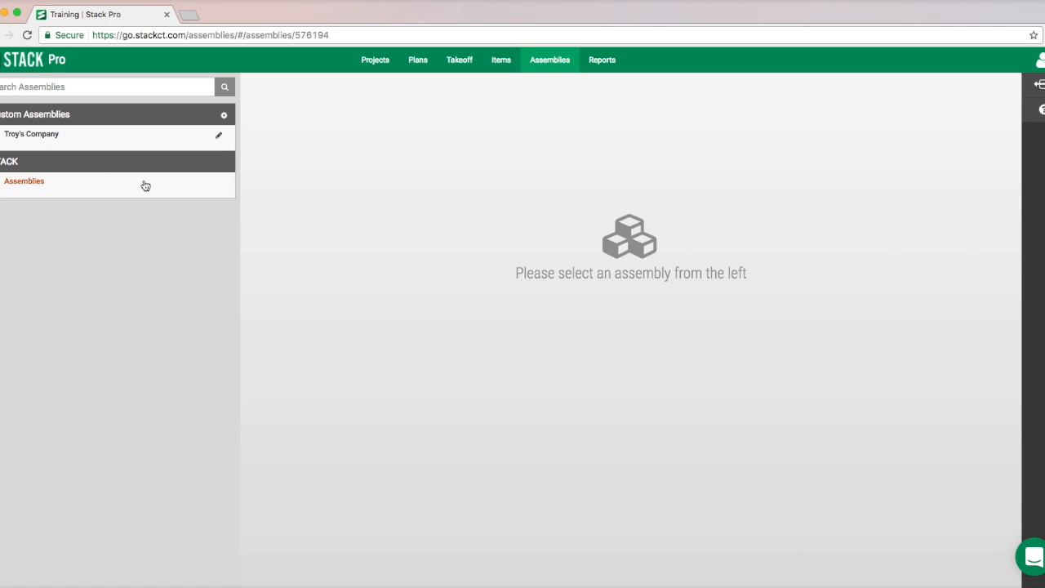
left_click(27, 183)
left_click(49, 198)
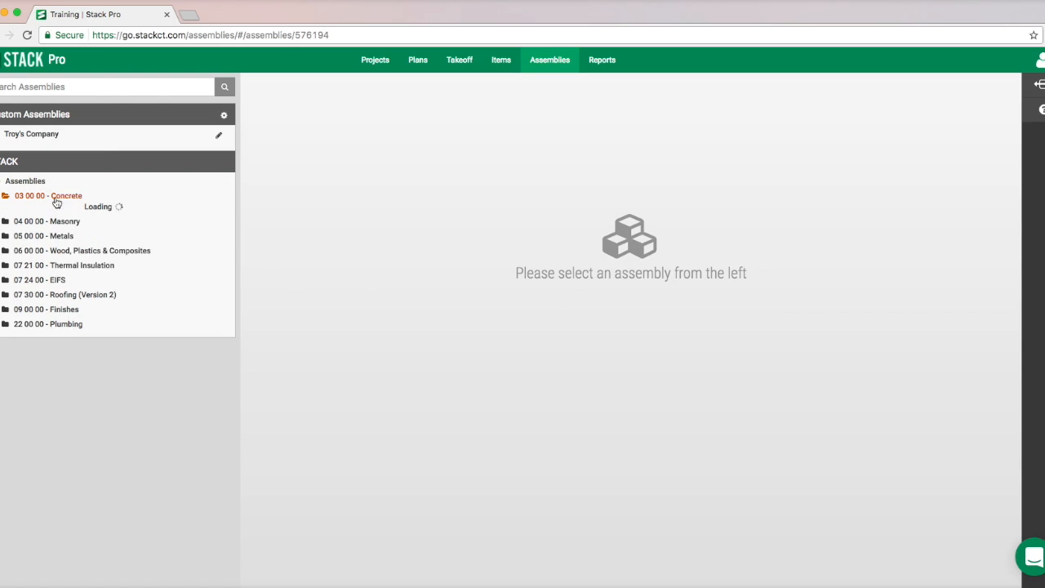
left_click(75, 229)
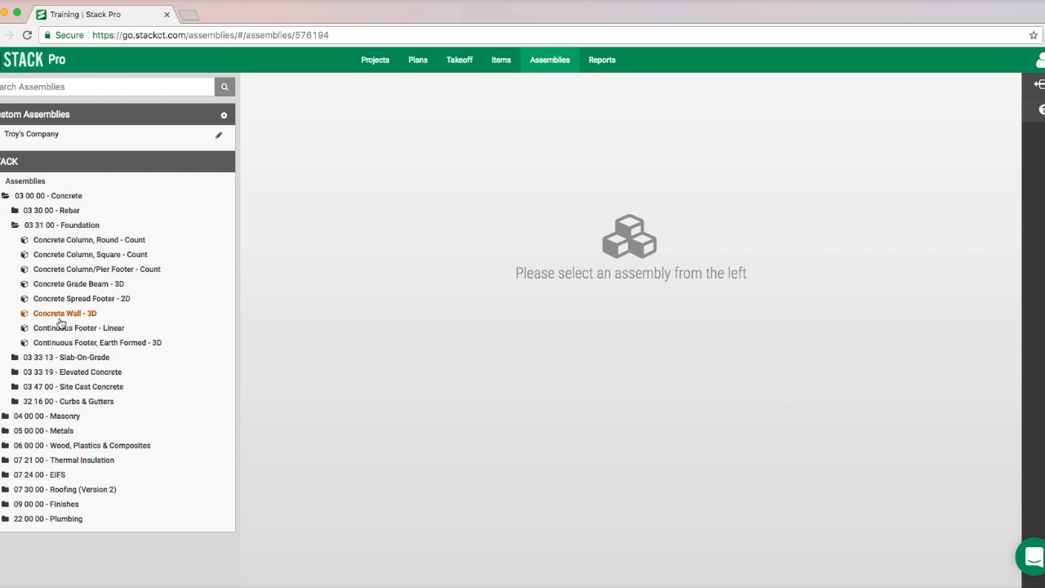
left_click(85, 330)
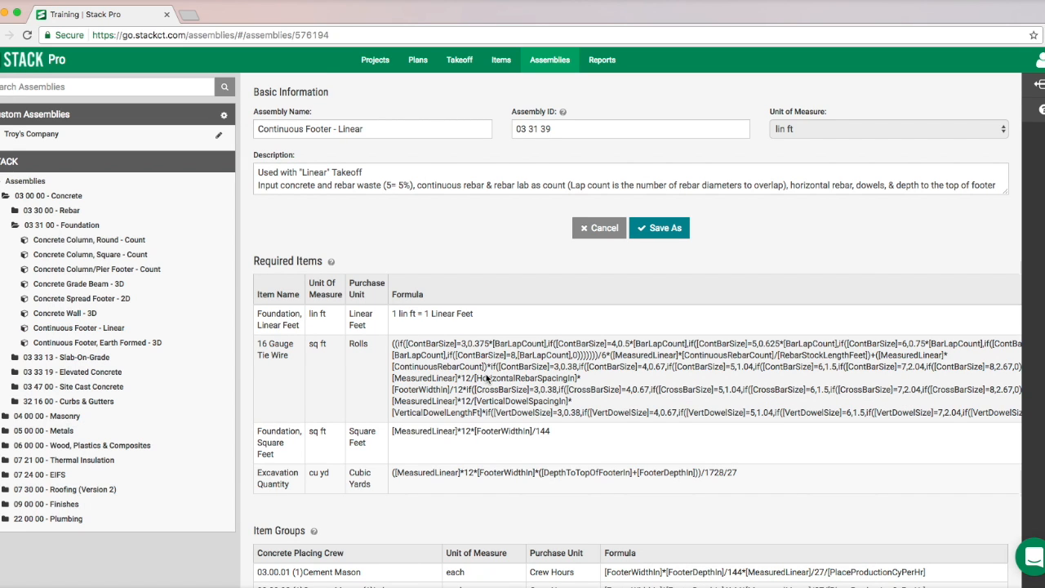
scroll(485, 373, "down", 5)
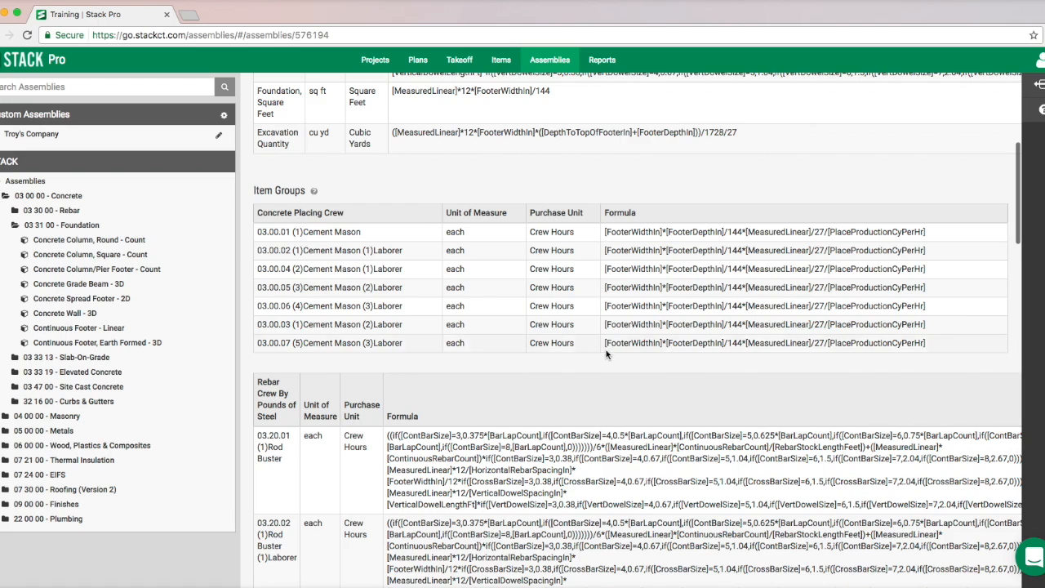
scroll(606, 349, "down", 2)
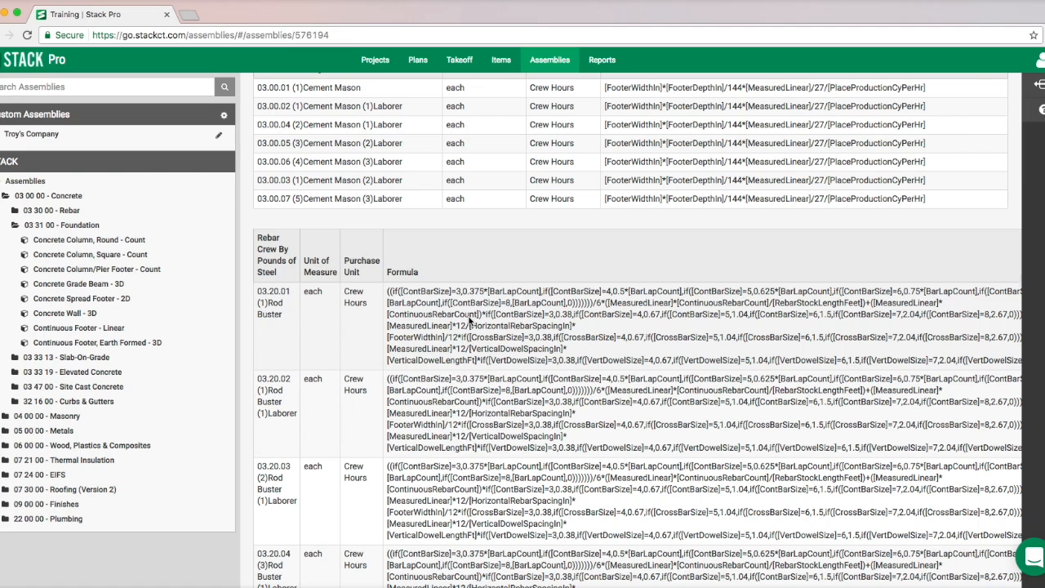
- Open the custom Drywall Wall assembly under 09 Walls and Finishes, Walls and examine its required items and stud, screw and drywall groups
left_click(42, 137)
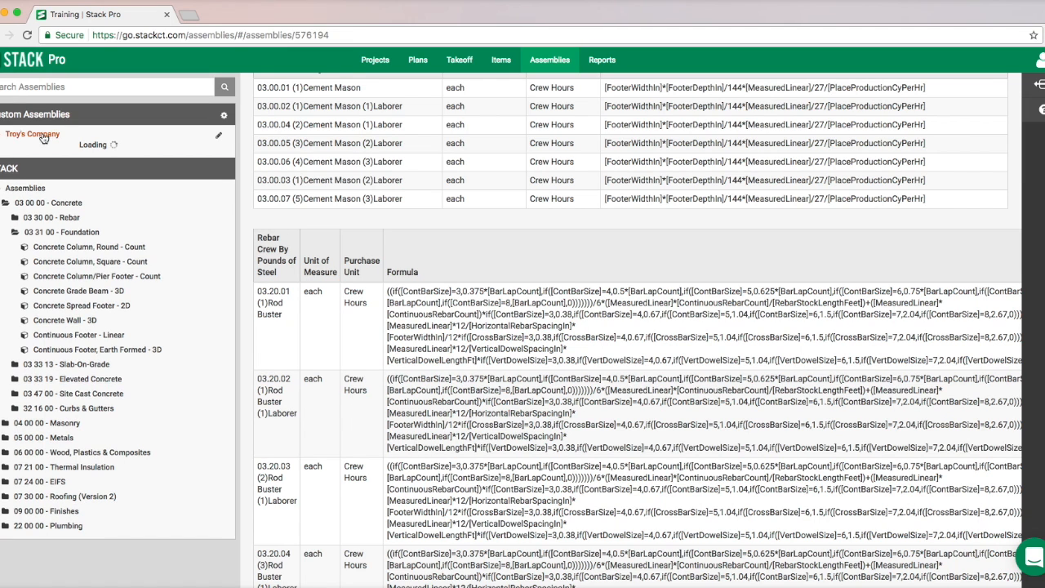
left_click(44, 152)
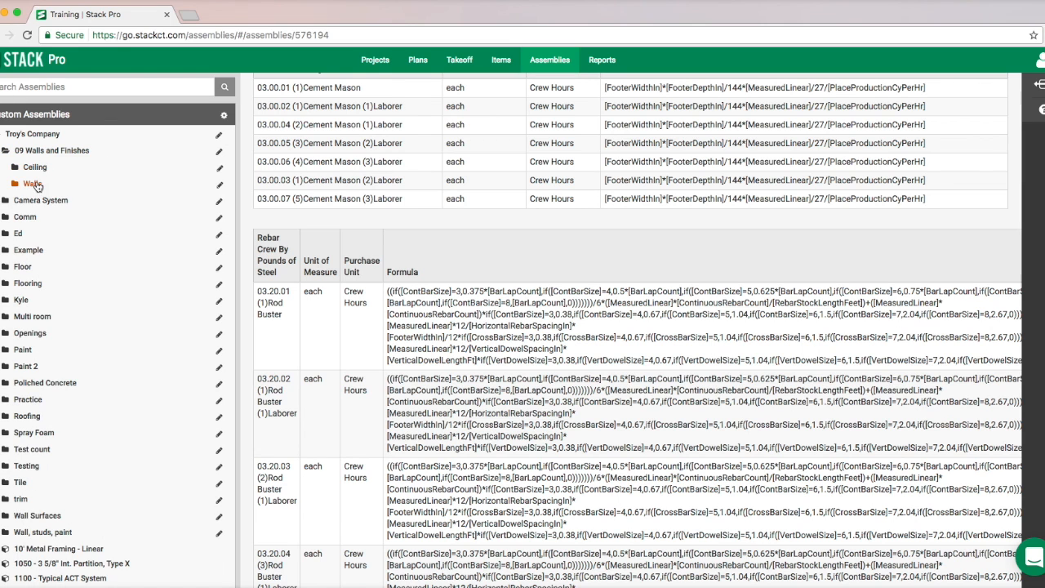
left_click(37, 184)
left_click(63, 218)
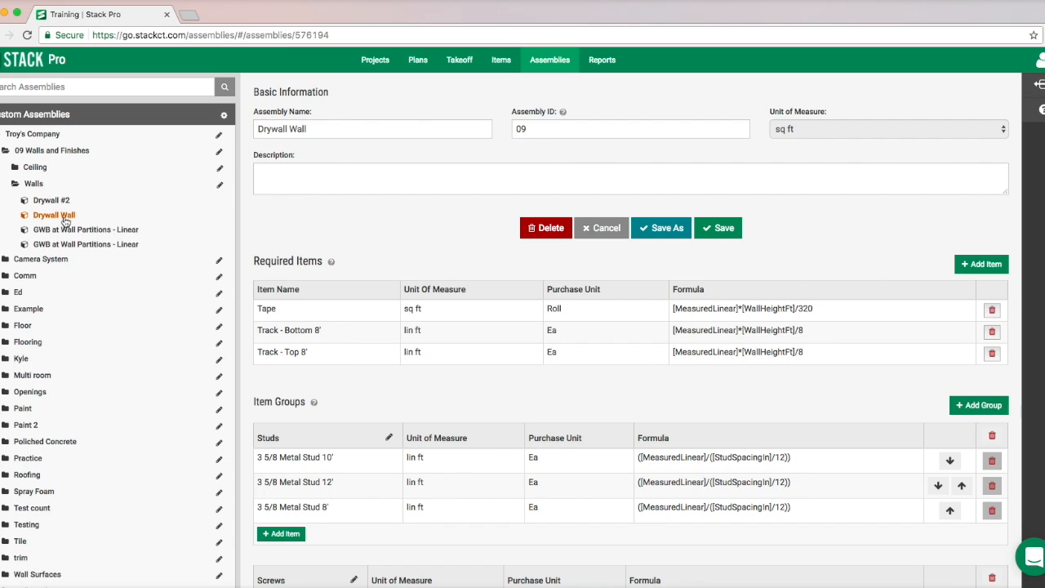
scroll(538, 238, "down", 5)
scroll(535, 278, "up", 4)
scroll(535, 278, "up", 2)
scroll(294, 268, "down", 3)
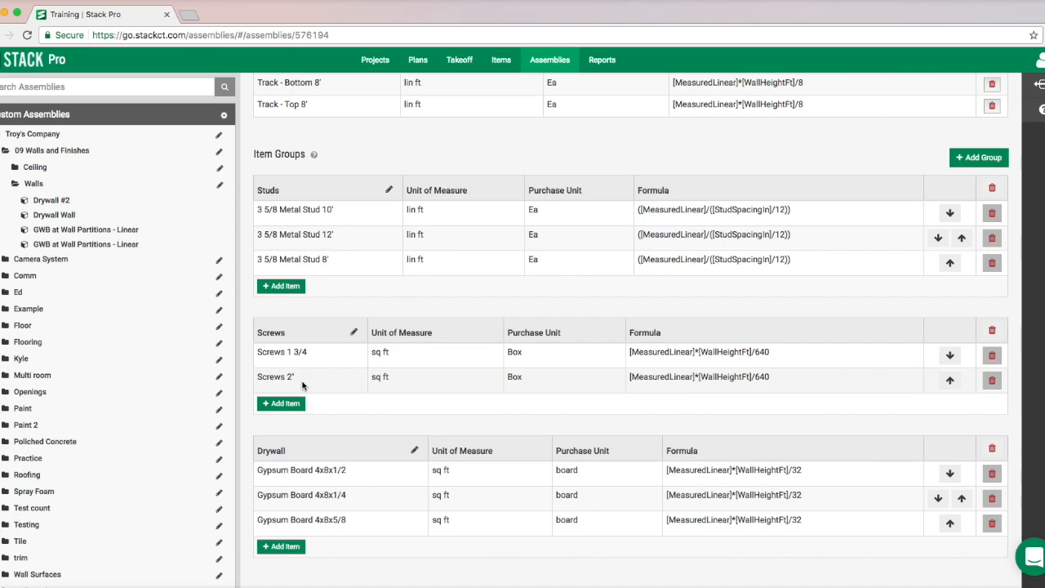
scroll(325, 271, "up", 2)
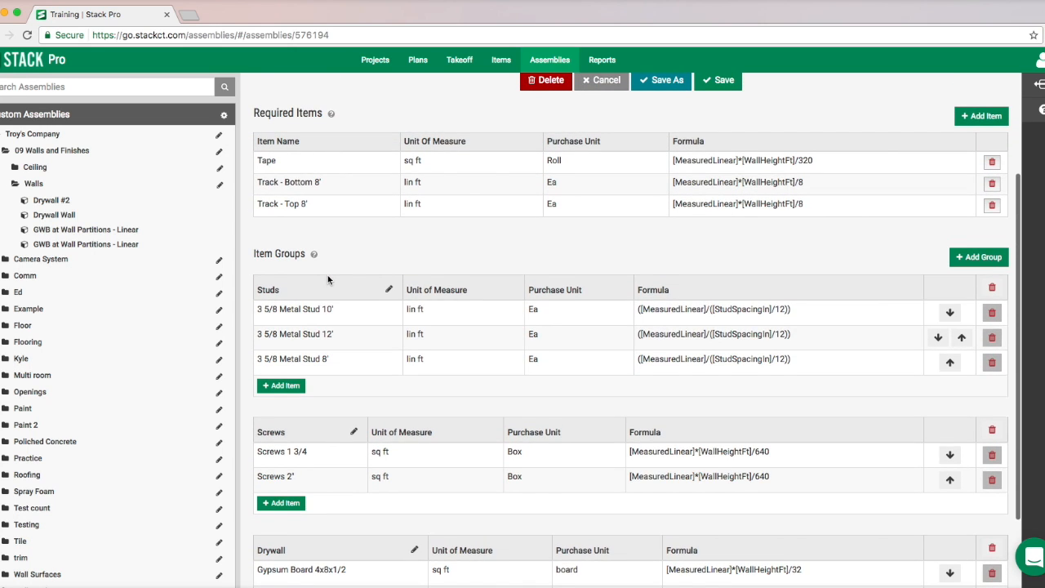
scroll(328, 280, "up", 3)
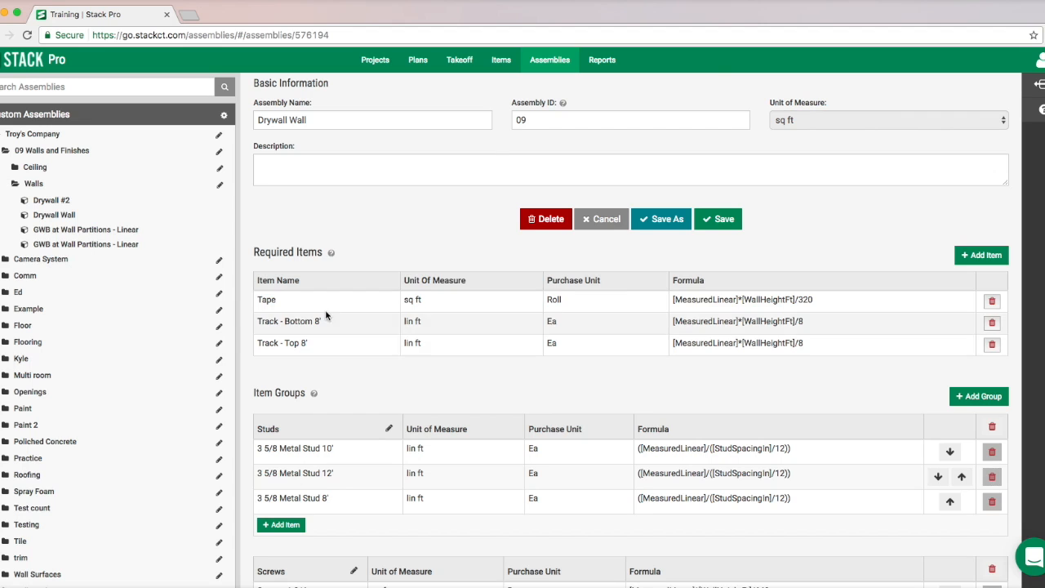
scroll(359, 361, "down", 5)
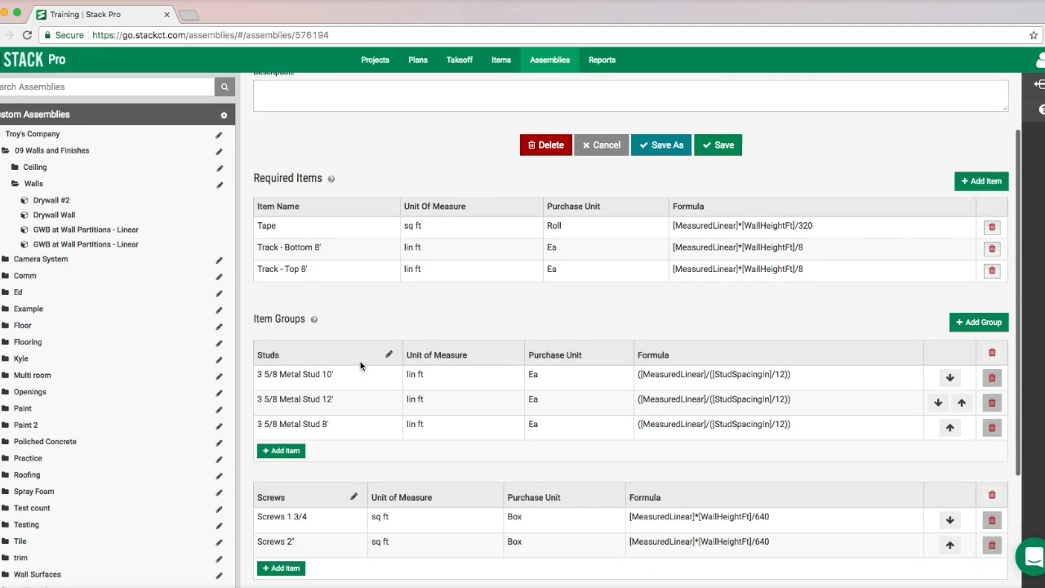
scroll(346, 368, "down", 1)
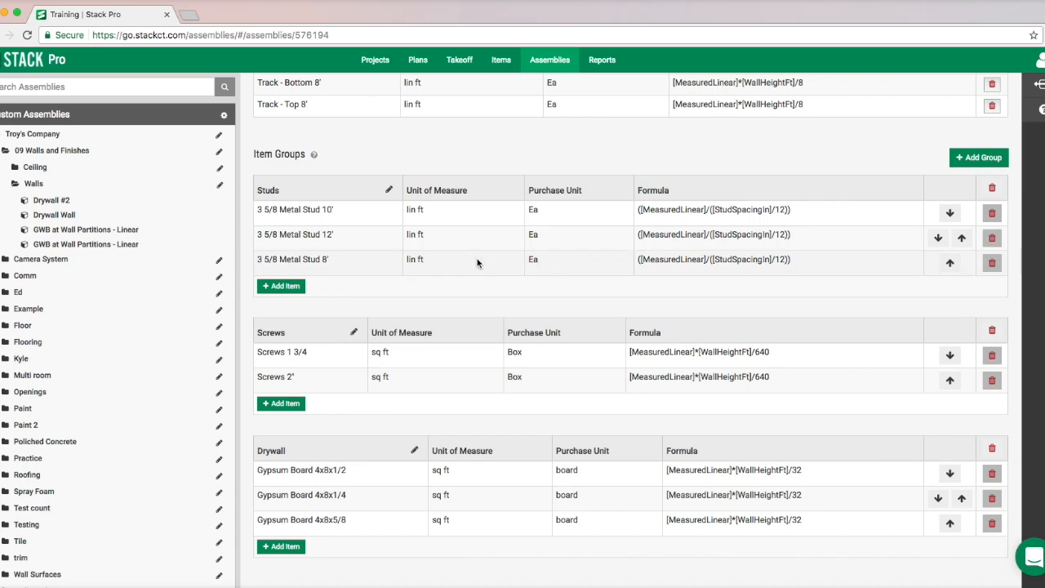
- Create a folder named "A new drywall assembly" inside the custom Items folder
left_click(501, 62)
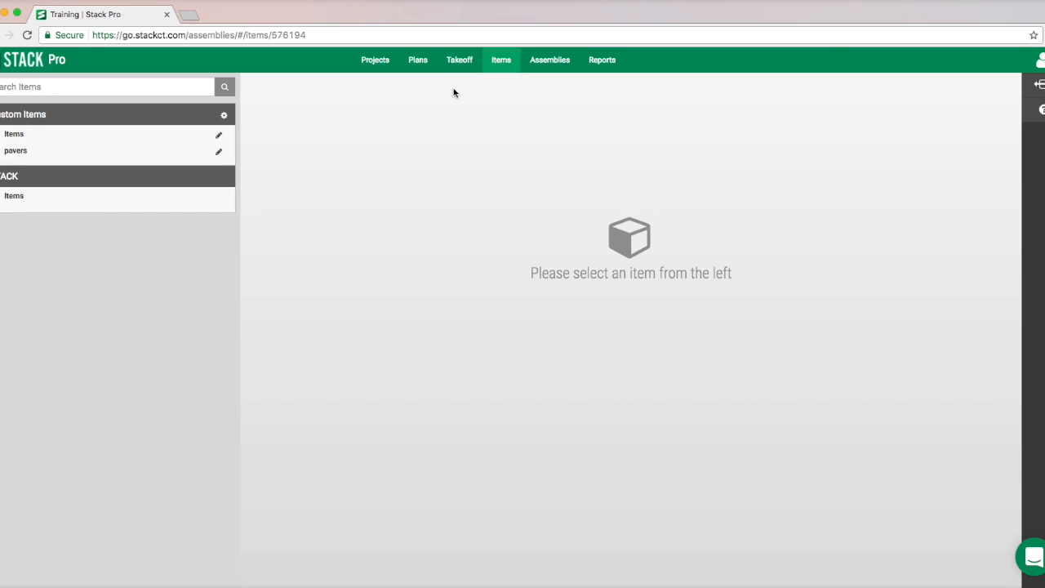
left_click(18, 137)
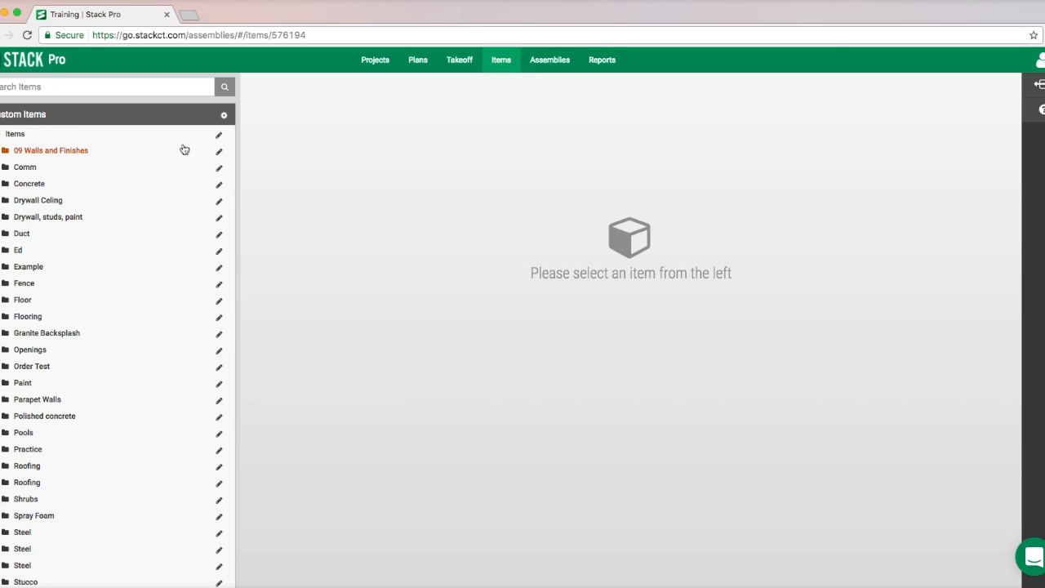
left_click(217, 135)
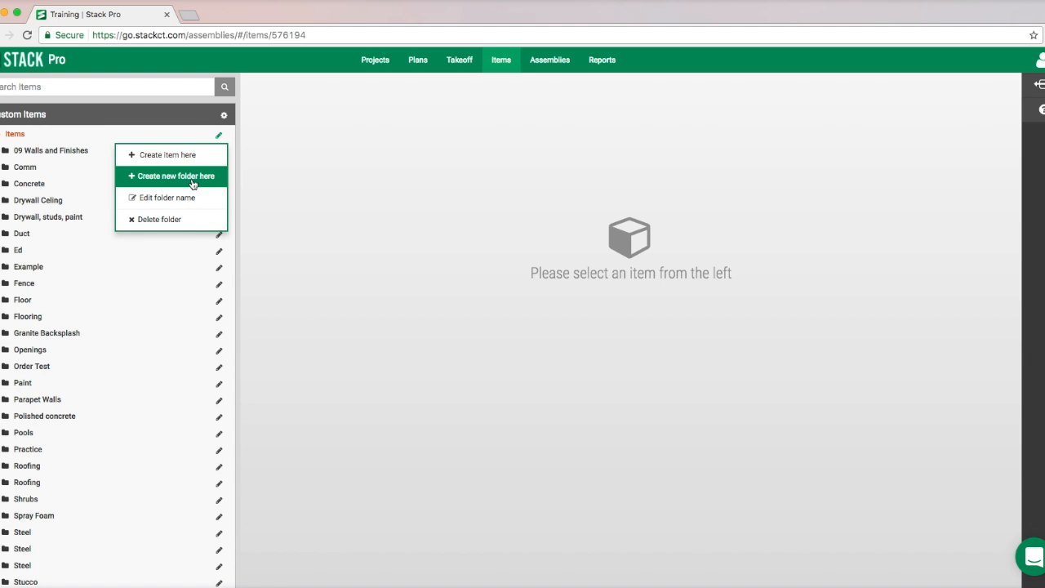
left_click(193, 176)
left_click(72, 133)
type("A new dryw")
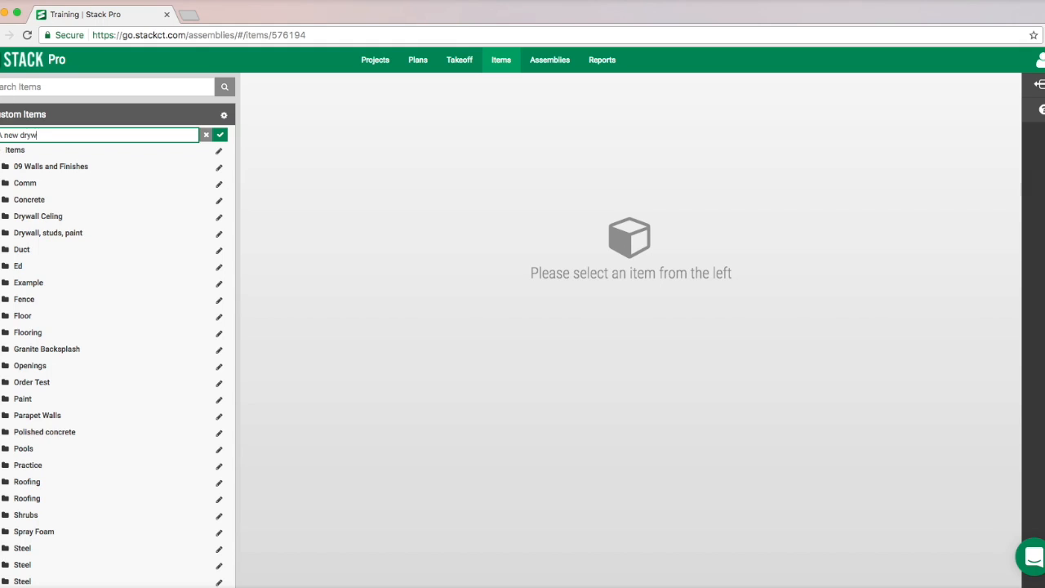
type("all assembly")
left_click(220, 134)
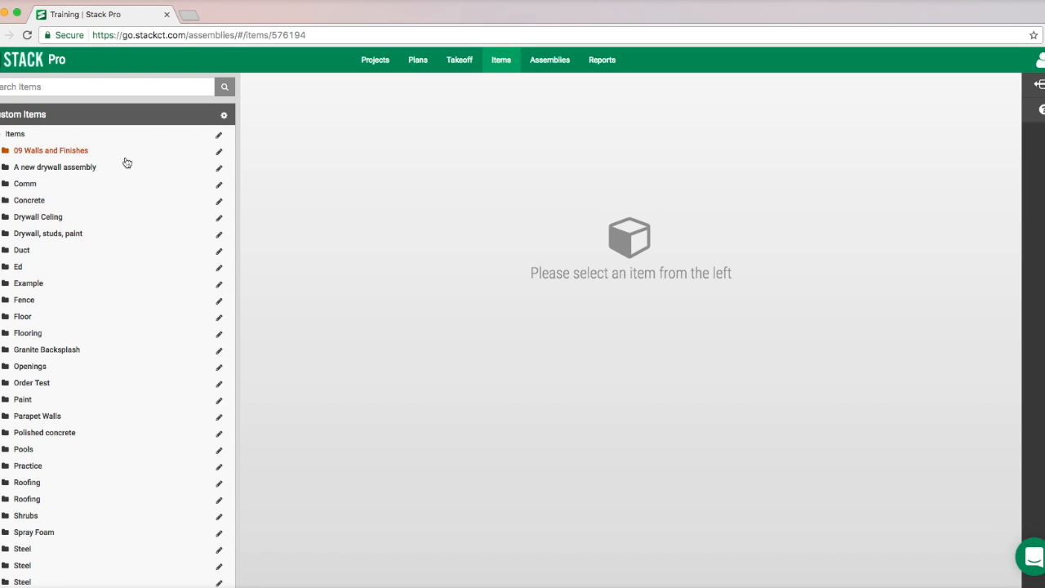
- Start an item in the "A new drywall assembly" folder named Tape, with purchase unit Roll and unit of measure lin ft
left_click(219, 168)
left_click(193, 188)
left_click(295, 144)
type("Tape")
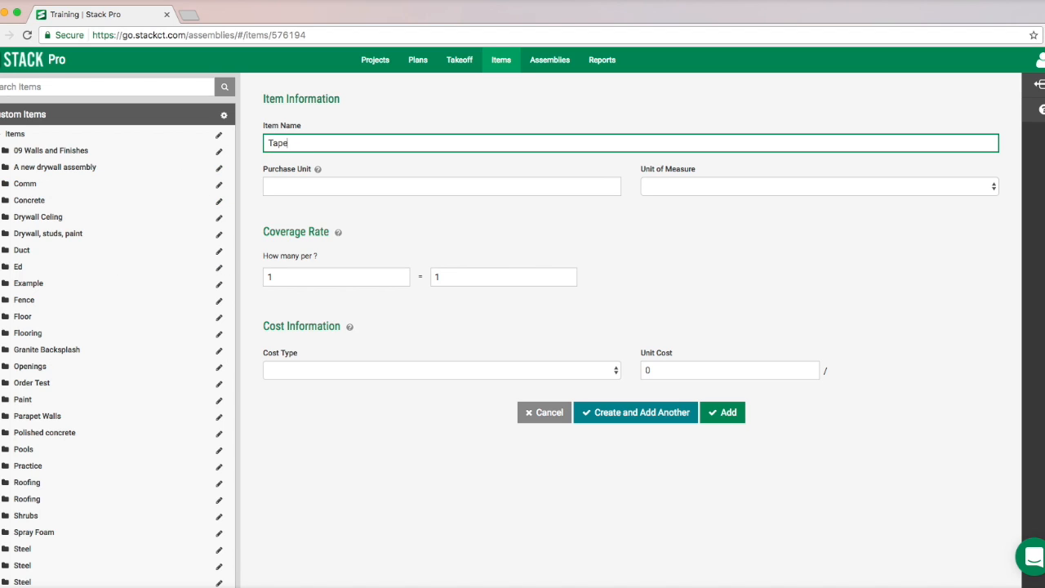
key("Tab")
type("Rol")
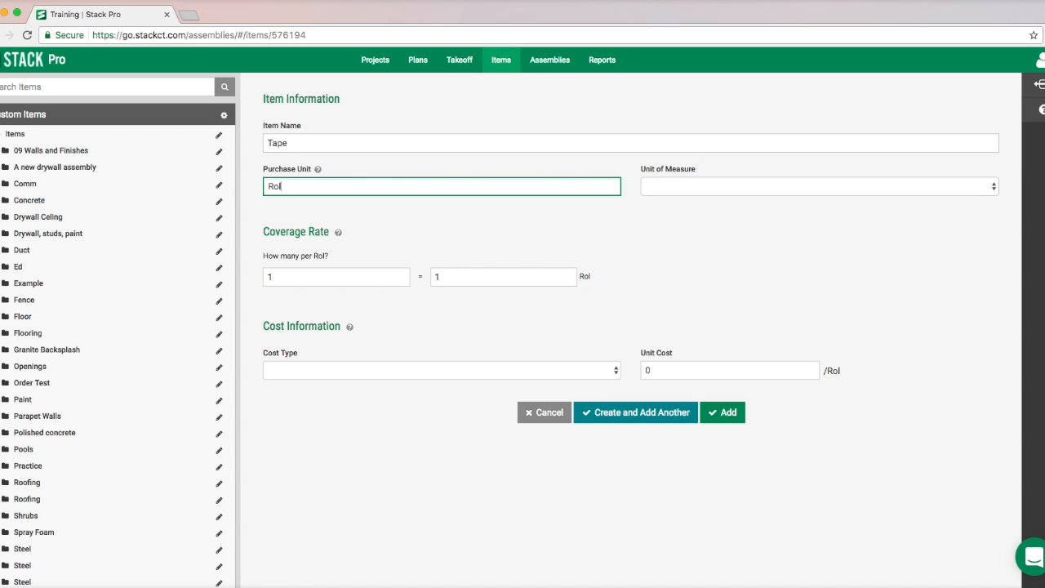
left_click(658, 187)
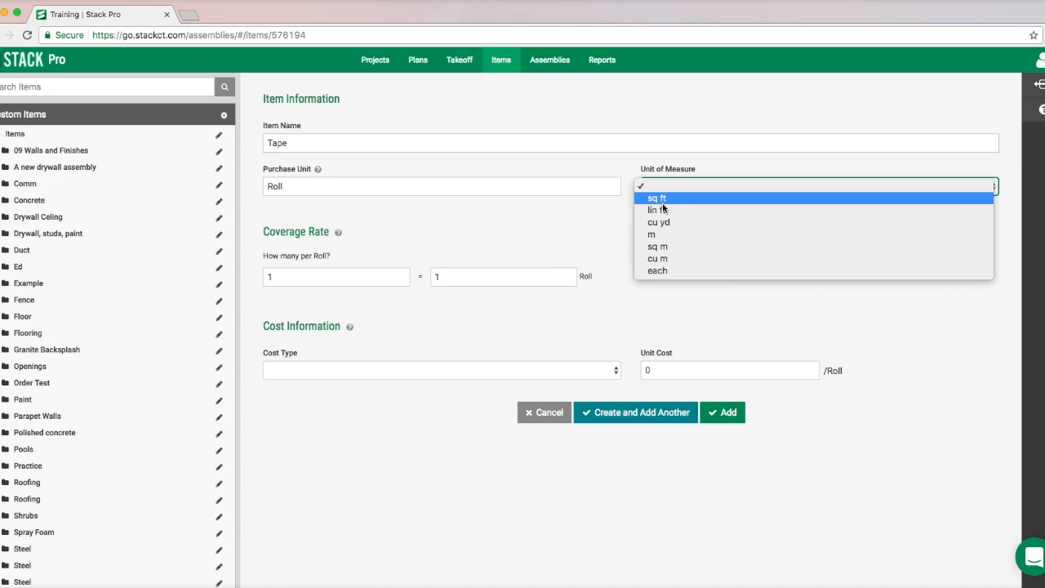
left_click(664, 211)
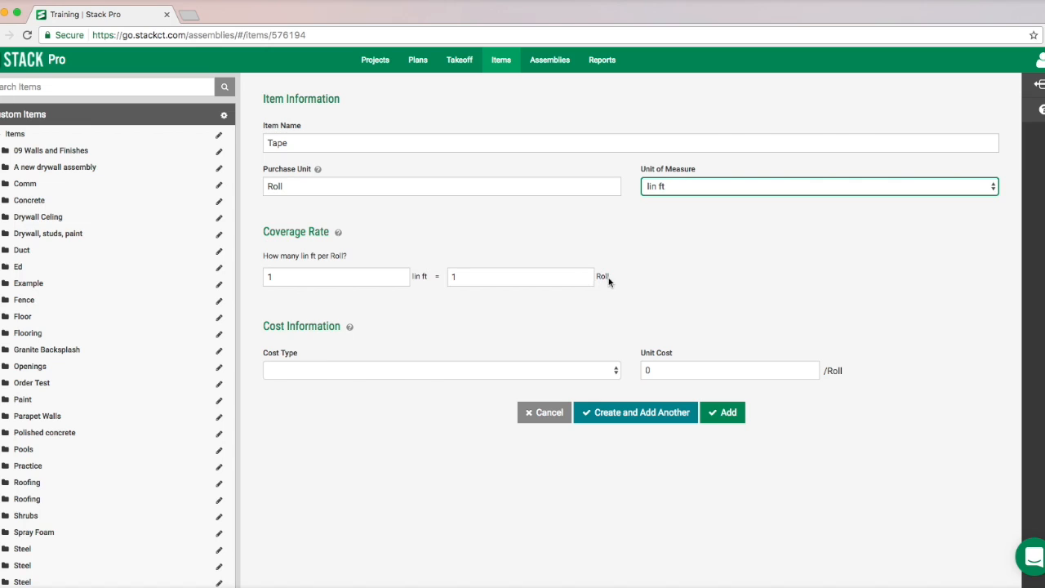
- Set the Tape coverage rate to 250 lin ft per Roll, and create the item while continuing with another
left_click(350, 278)
key("BackSpace")
type("250")
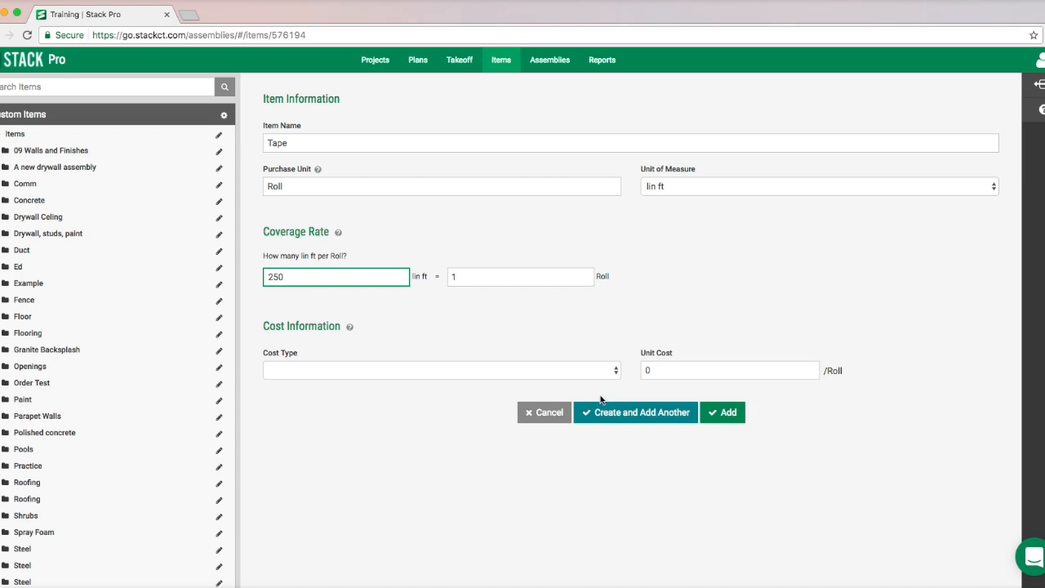
left_click(627, 420)
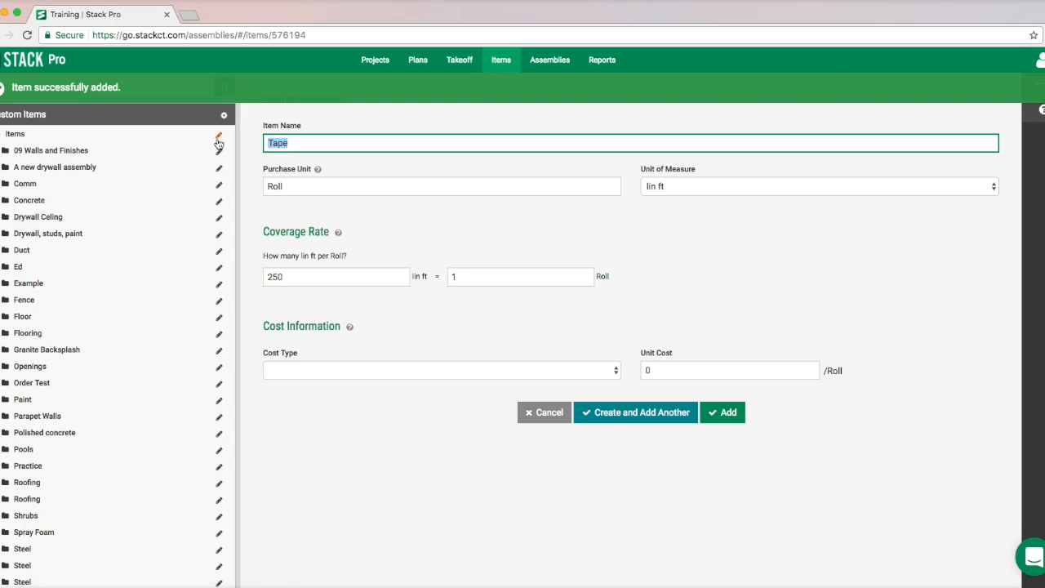
- Create the item "Track Bottom 8'" with purchase unit Section and a coverage rate of 8 lin ft per Section, continuing with another
type("Track Bottom 8'")
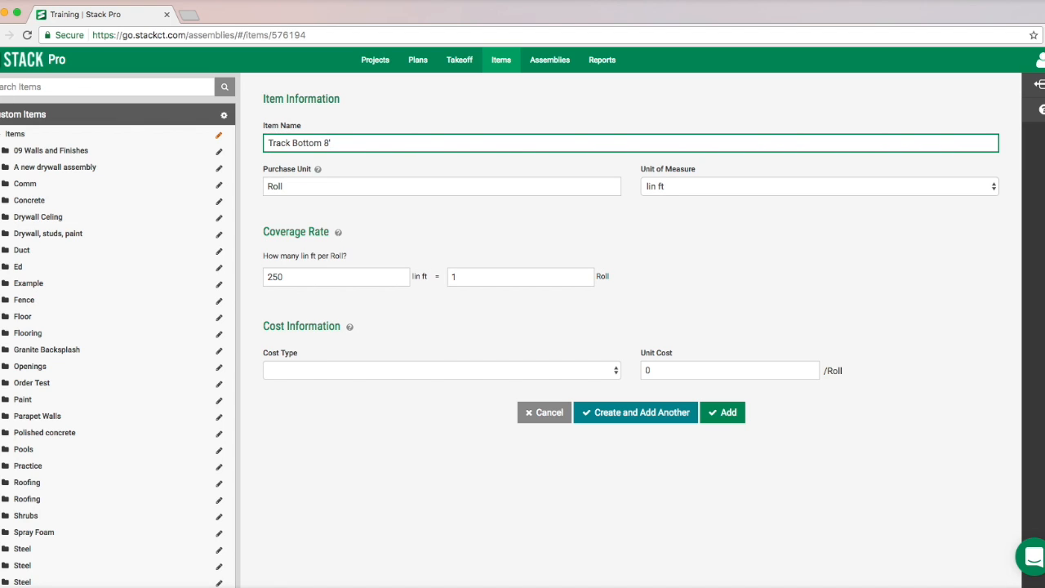
key("Tab")
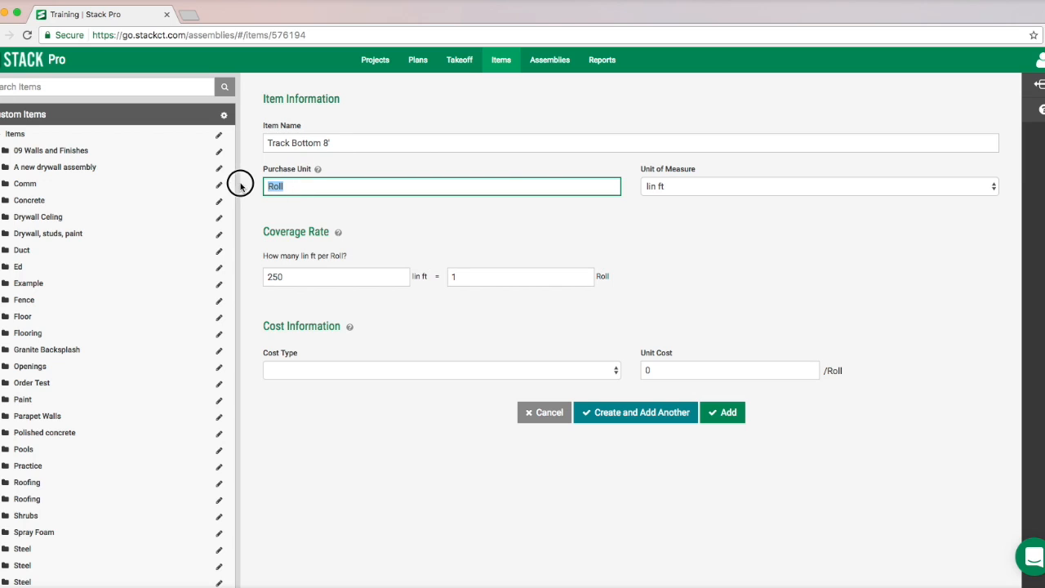
type("Section")
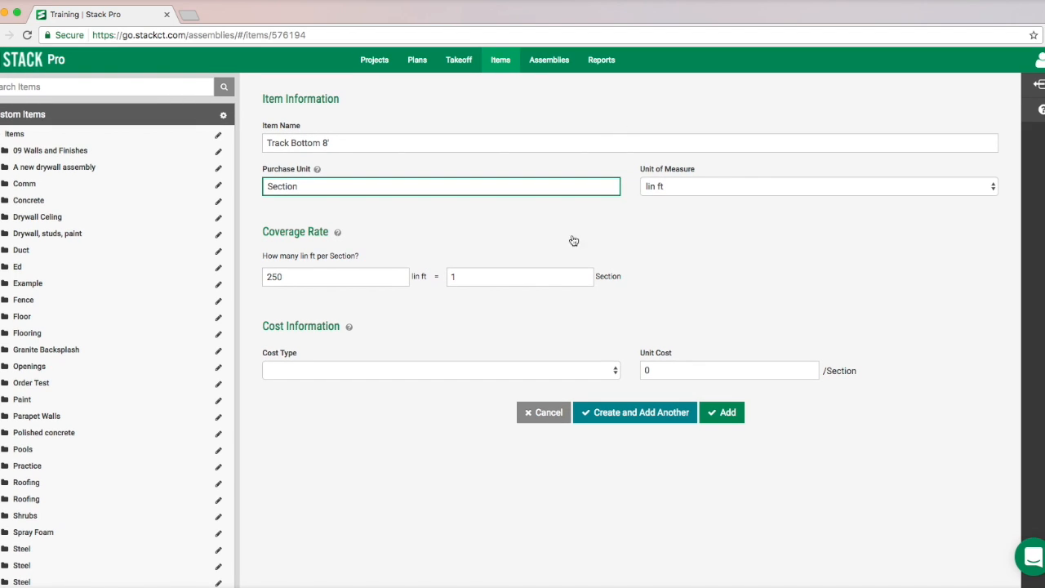
double_click(274, 277)
type("8")
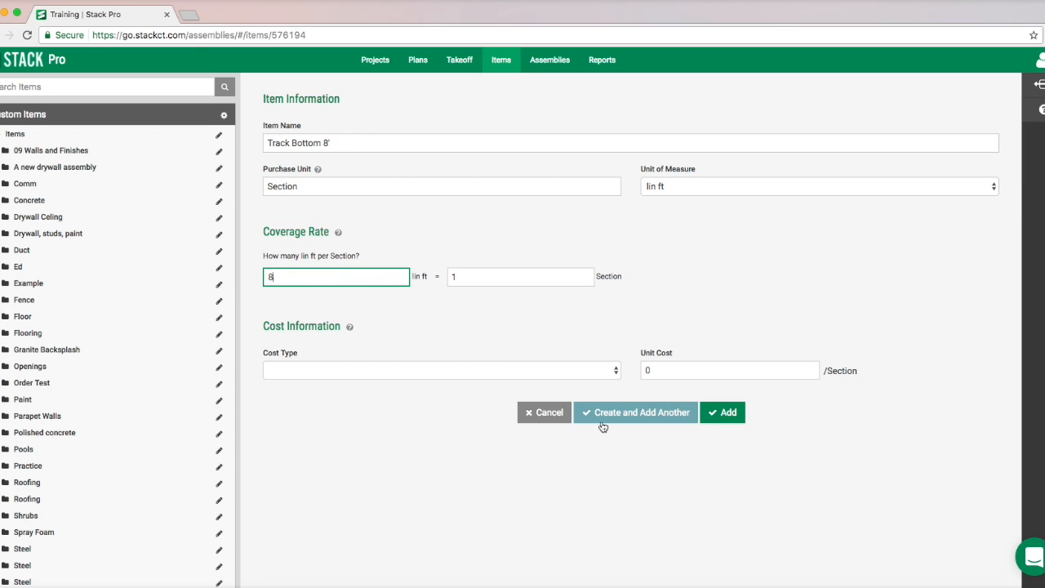
left_click(628, 413)
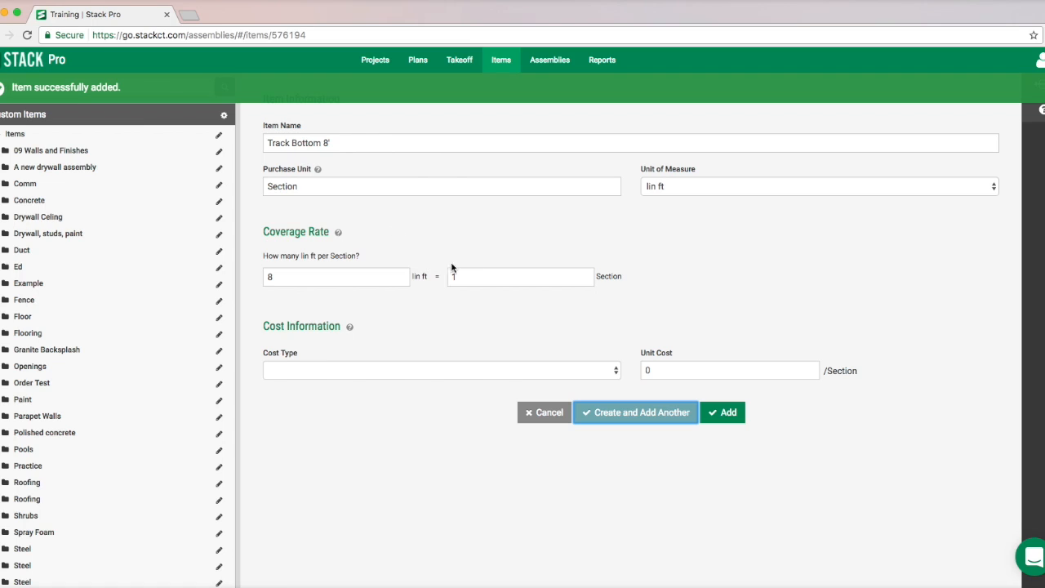
- Create a matching item named "Track Top 8'" with the same units and coverage rate, continuing with another
left_click_drag(321, 143, 293, 143)
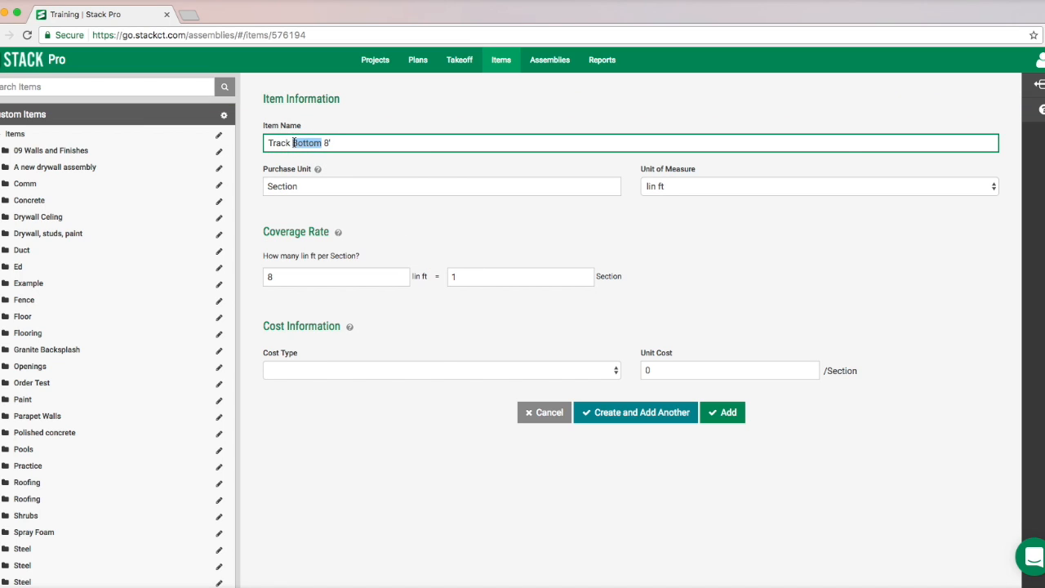
type("Top")
left_click(613, 423)
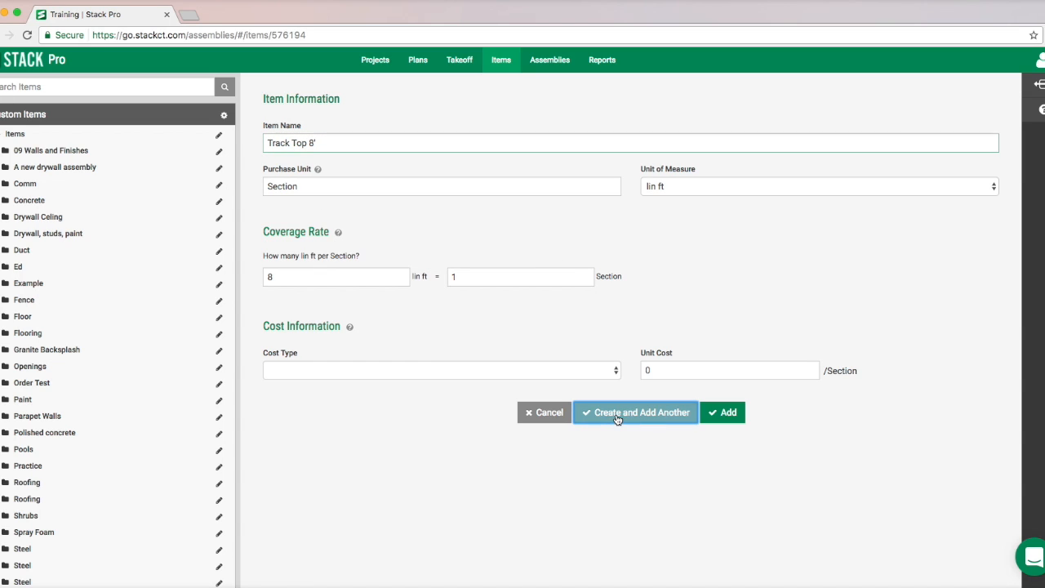
- Name the next item "3 5/8 metal studs", with purchase unit Stud and lin ft kept as the unit of measure
left_click_drag(357, 141, 158, 139)
type("3 5/8")
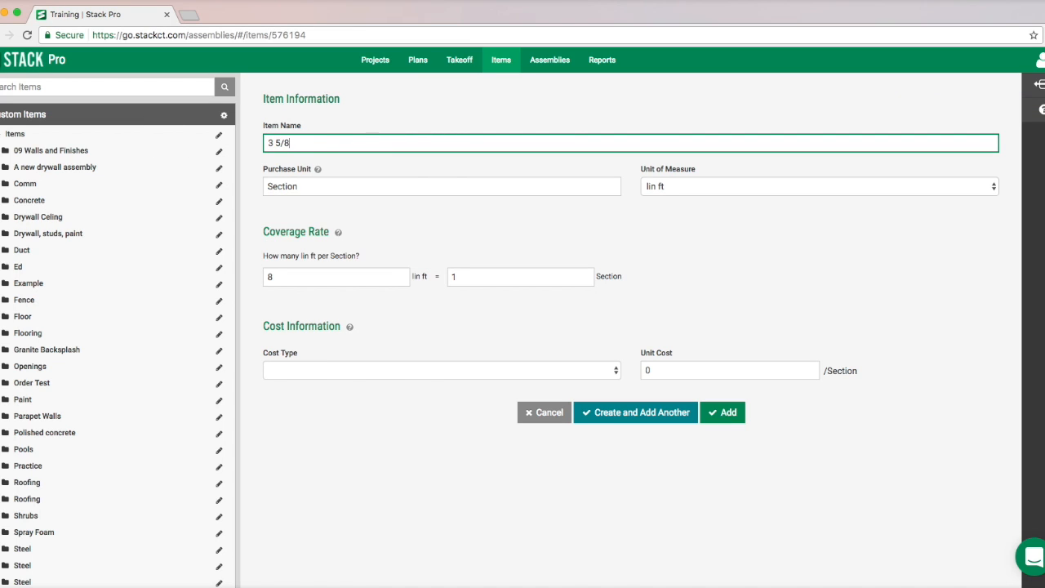
type(" metal studs")
key("Tab")
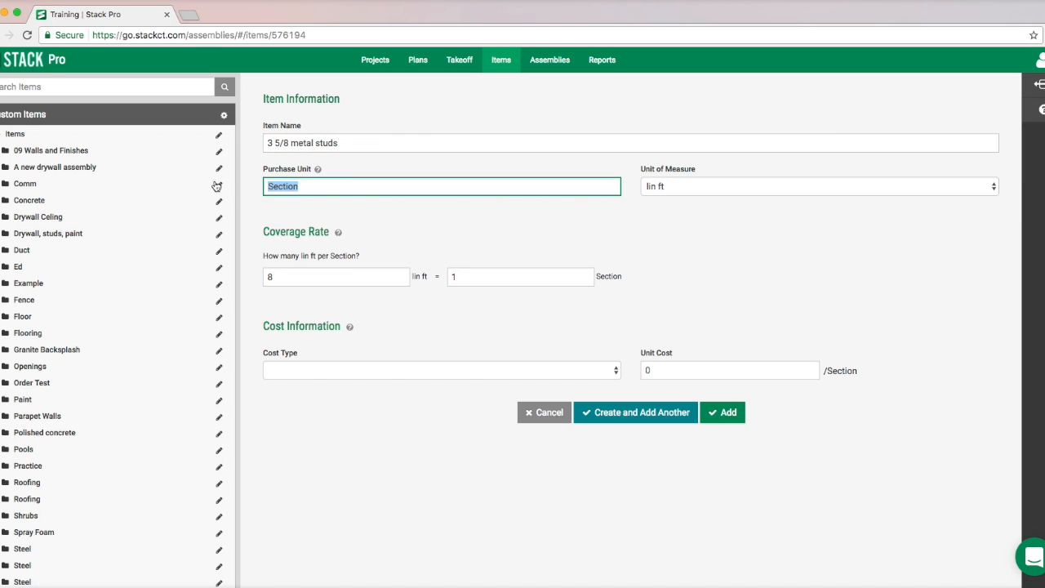
type("Stud")
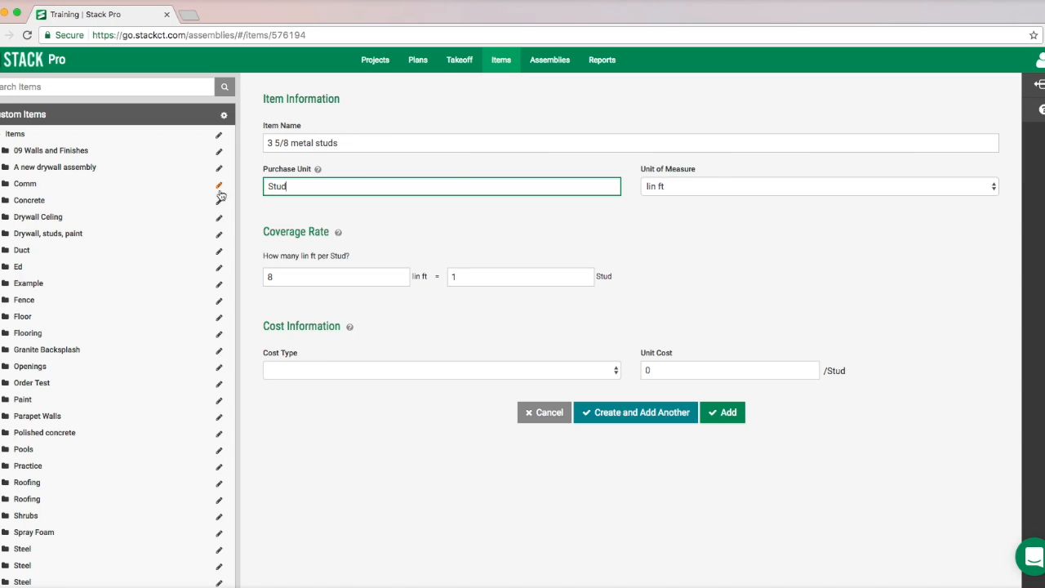
left_click(703, 187)
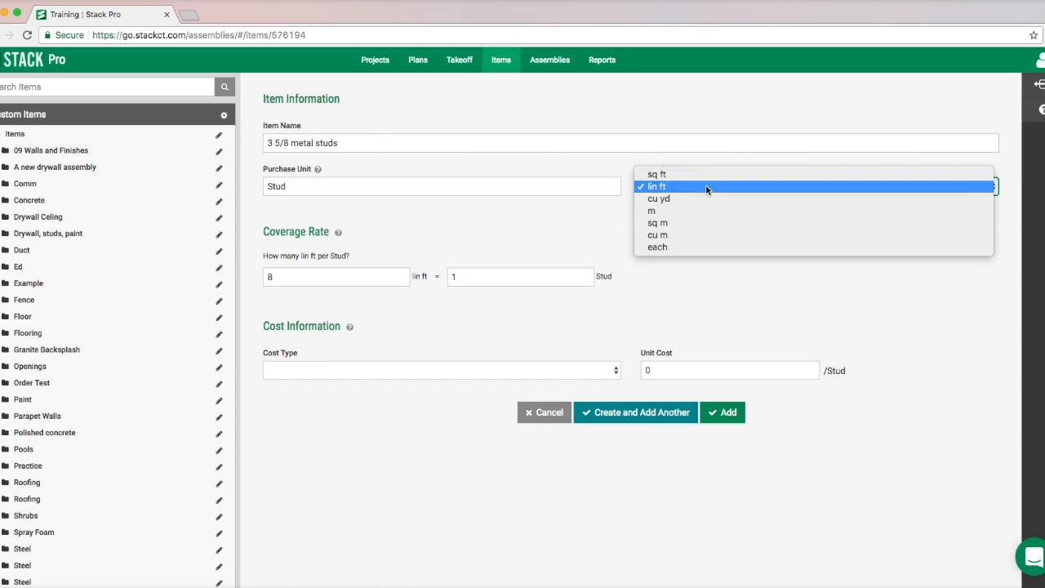
left_click(704, 187)
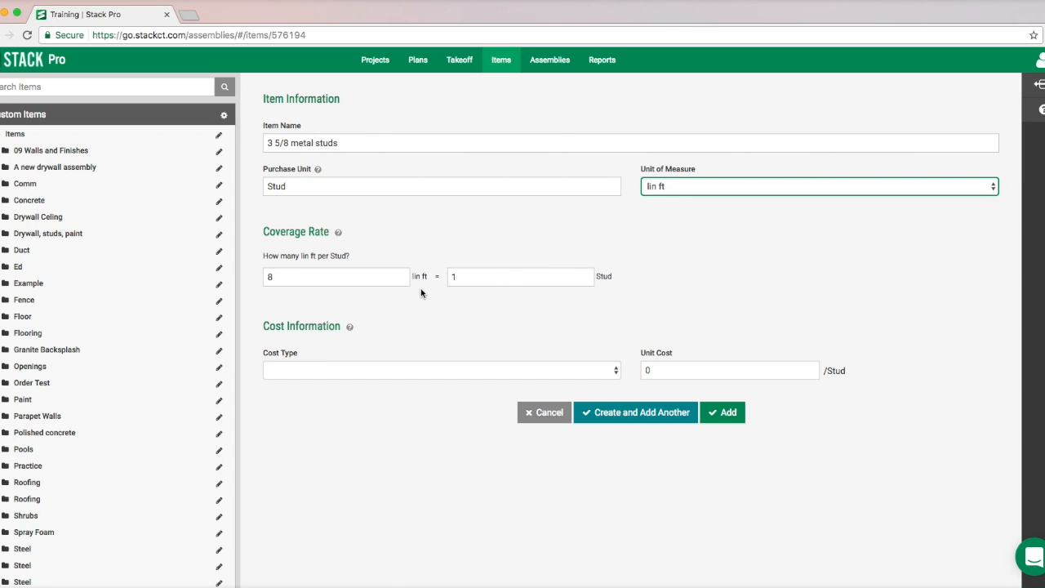
- Set the coverage rate to 1.33 lin ft per Stud, add 8' to the item name, and create it while continuing with another
double_click(266, 276)
type("1.33")
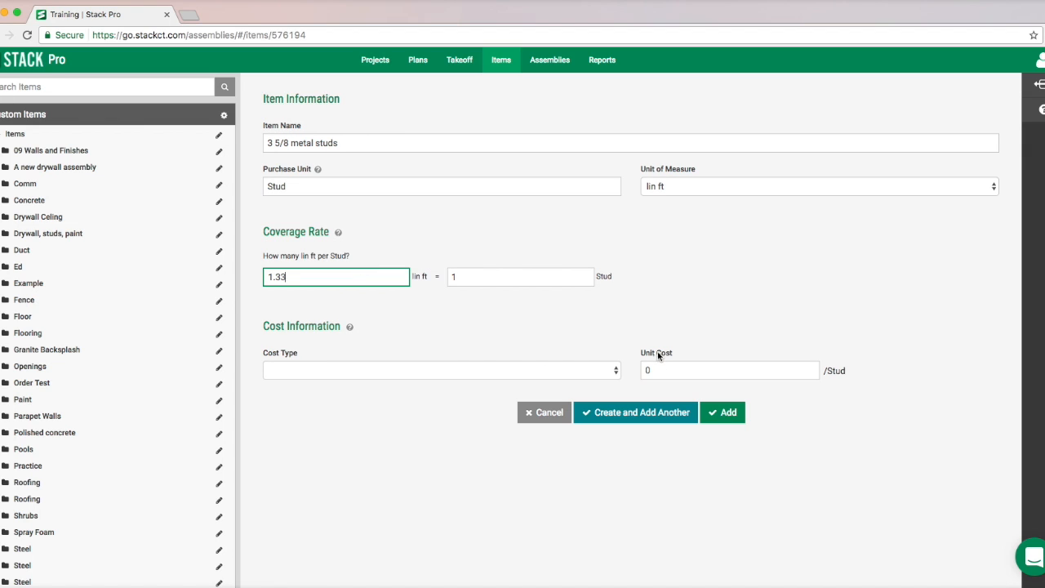
left_click(357, 144)
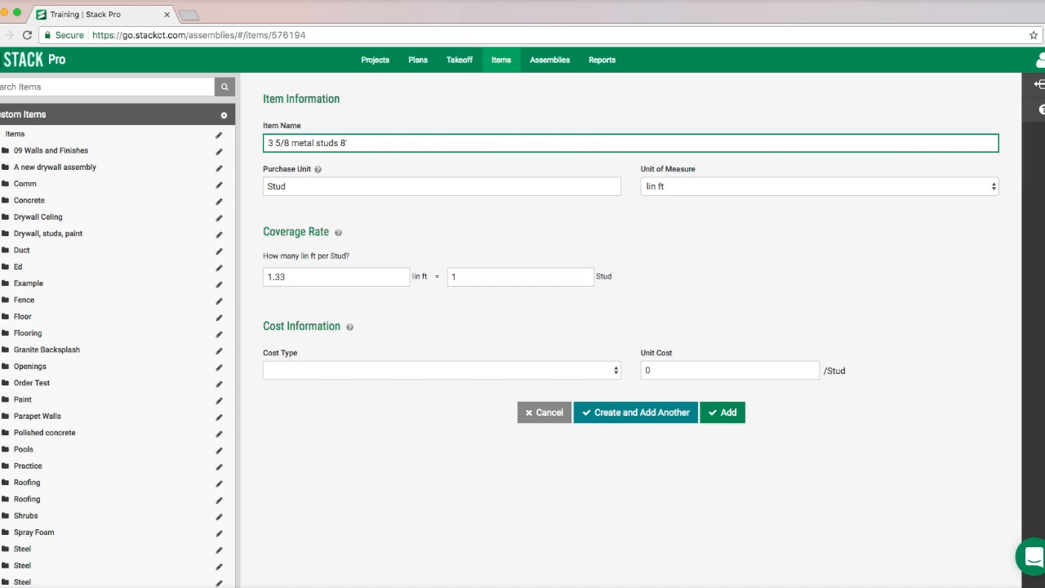
left_click(618, 418)
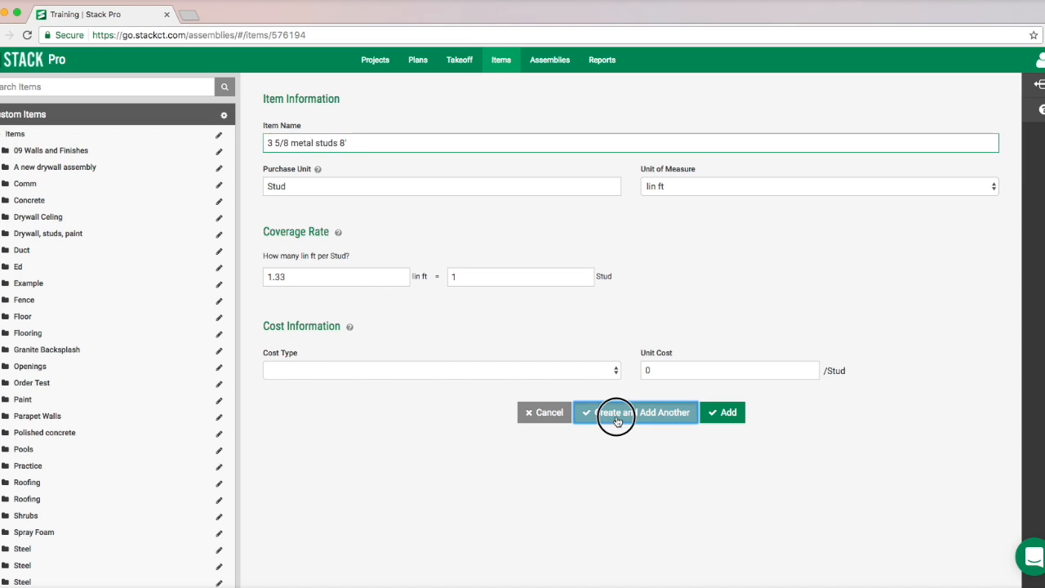
- Create a matching stud item named "3 5/8 metal studs 10'" with the same units and coverage rate, continuing with another
left_click(343, 144)
key("BackSpace")
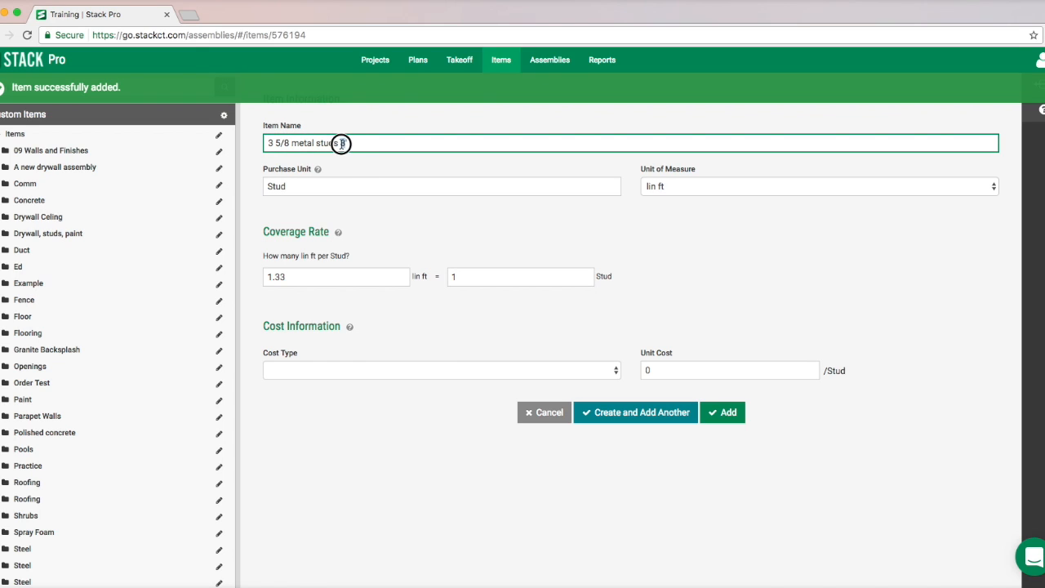
type("10")
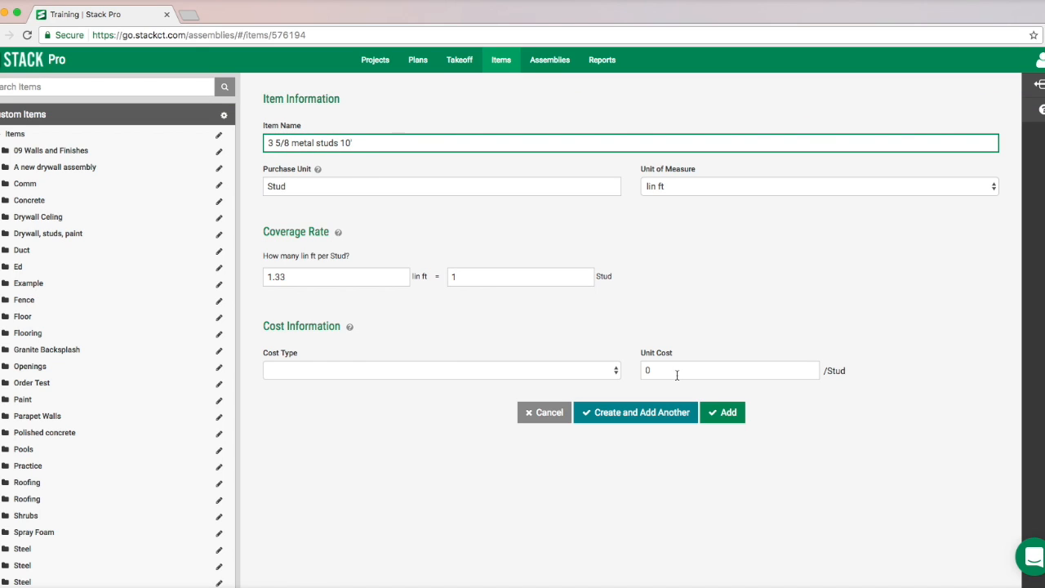
left_click(629, 415)
- Create a matching stud item named "3 5/8 metal studs 12'", keeping the units and coverage rate and continuing with another
left_click(349, 143)
key("BackSpace")
type("2'")
left_click(606, 414)
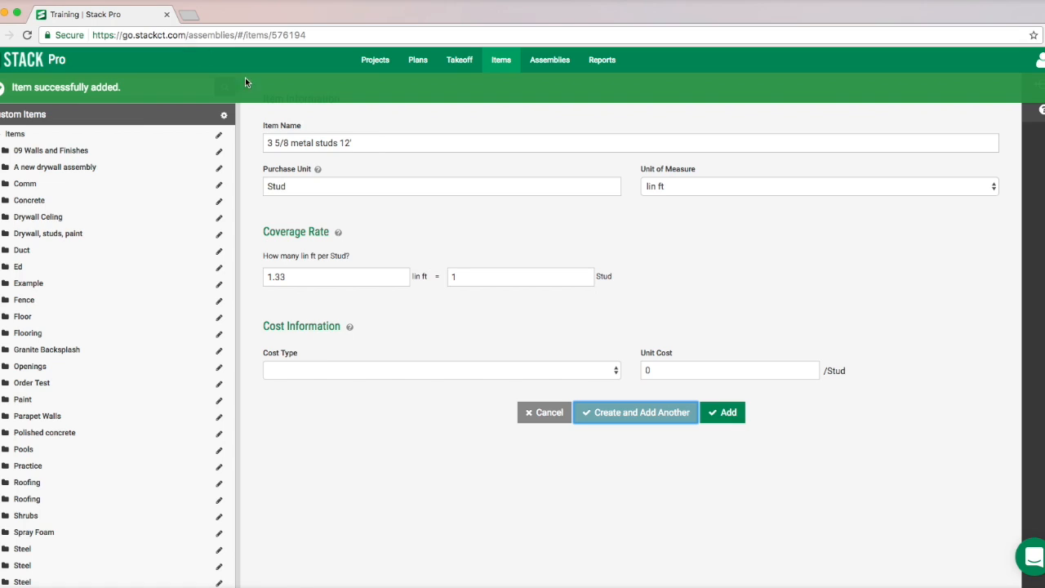
- Name the next item Screws 2", with purchase unit Box and unit of measure sq ft
triple_click(377, 142)
type("Screwqs 2")
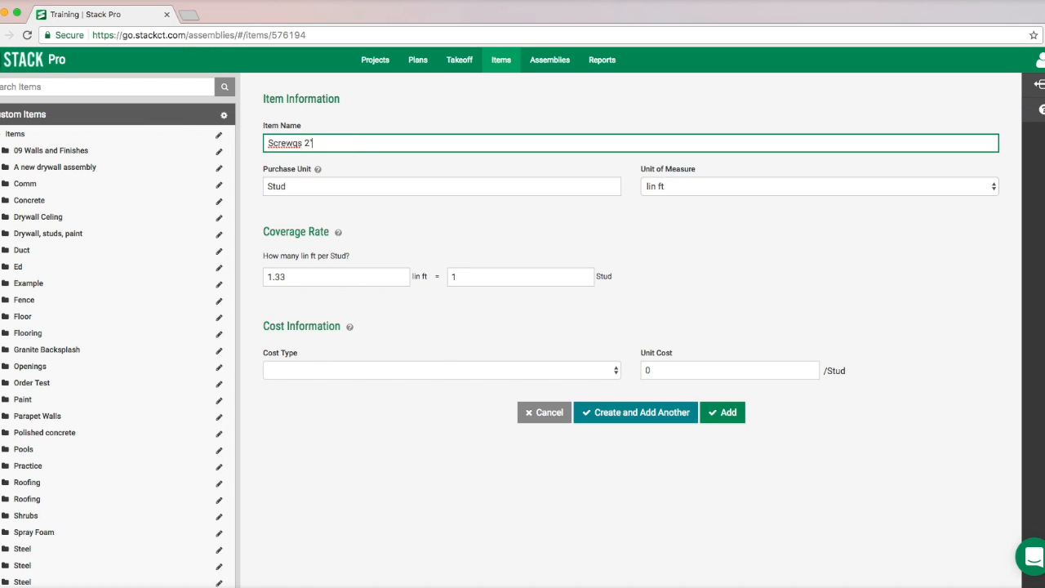
key("BackSpace")
key("BackSpace")
key("Tab")
type("Box")
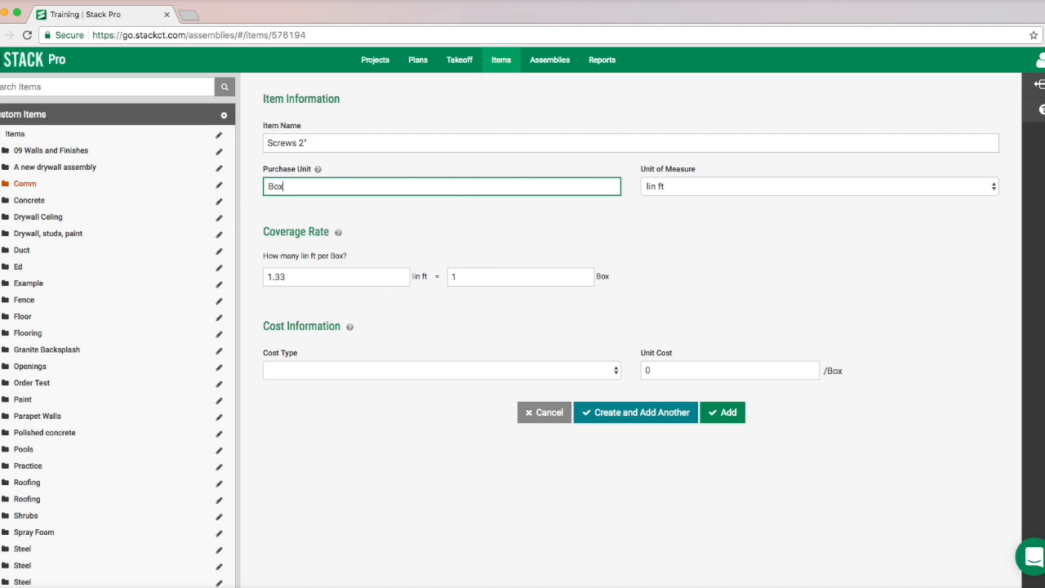
left_click(681, 186)
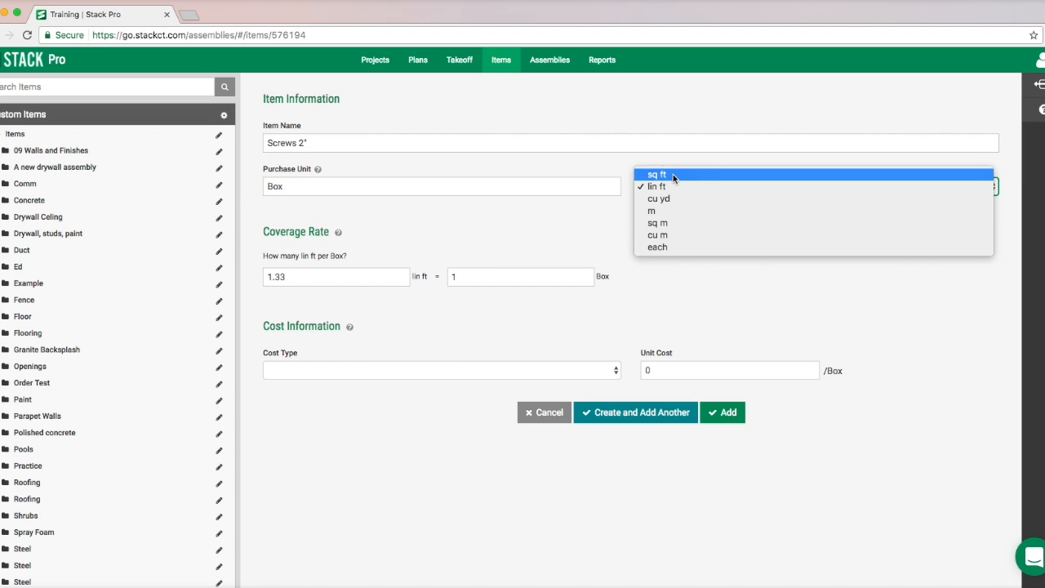
left_click(661, 175)
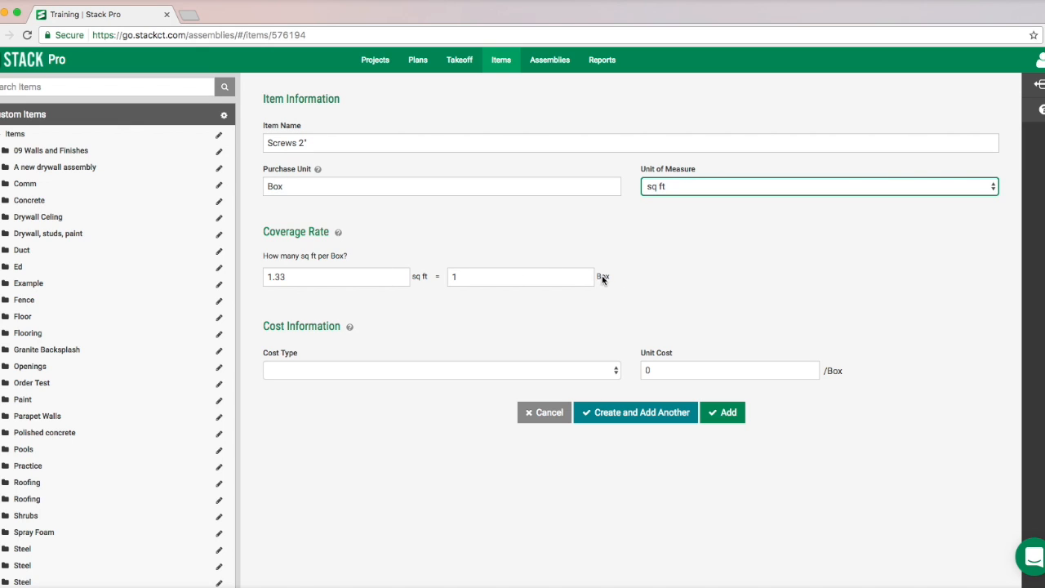
- Set the 2" screws' coverage rate to 300 sq ft per Box, and create the item while continuing with another
left_click_drag(335, 275, 247, 274)
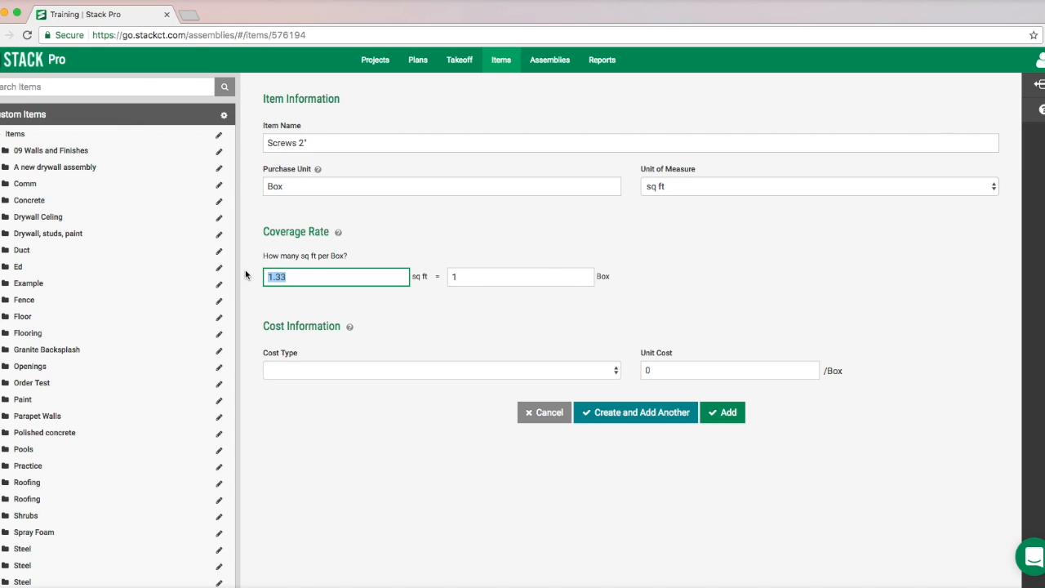
type("300")
left_click(629, 412)
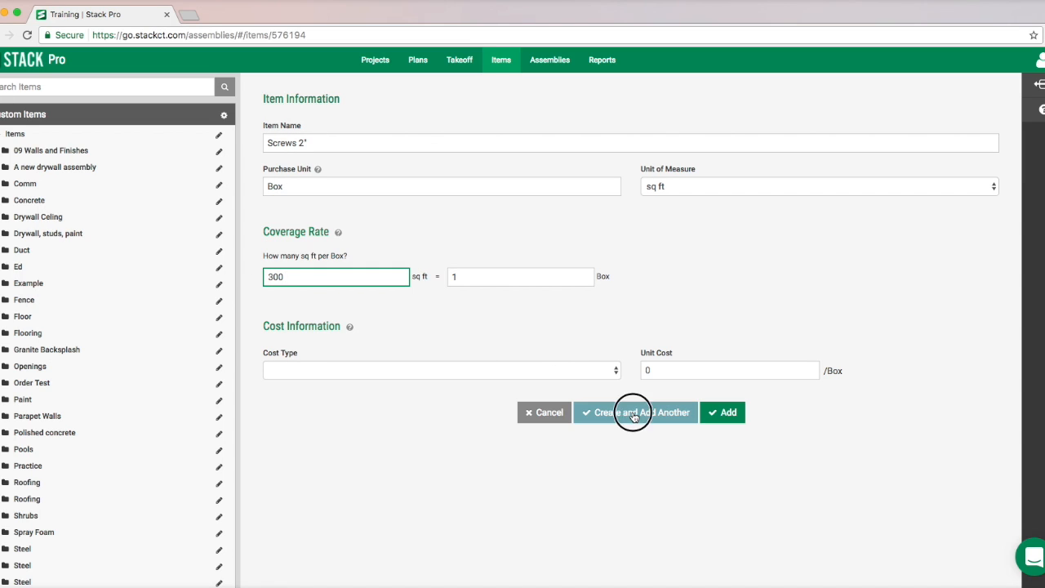
- Create the item Screws 1 1/2" with a coverage rate of 350 sq ft per Box, continuing with another
left_click(303, 143)
key("BackSpace")
type("1 1/2")
left_click(314, 276)
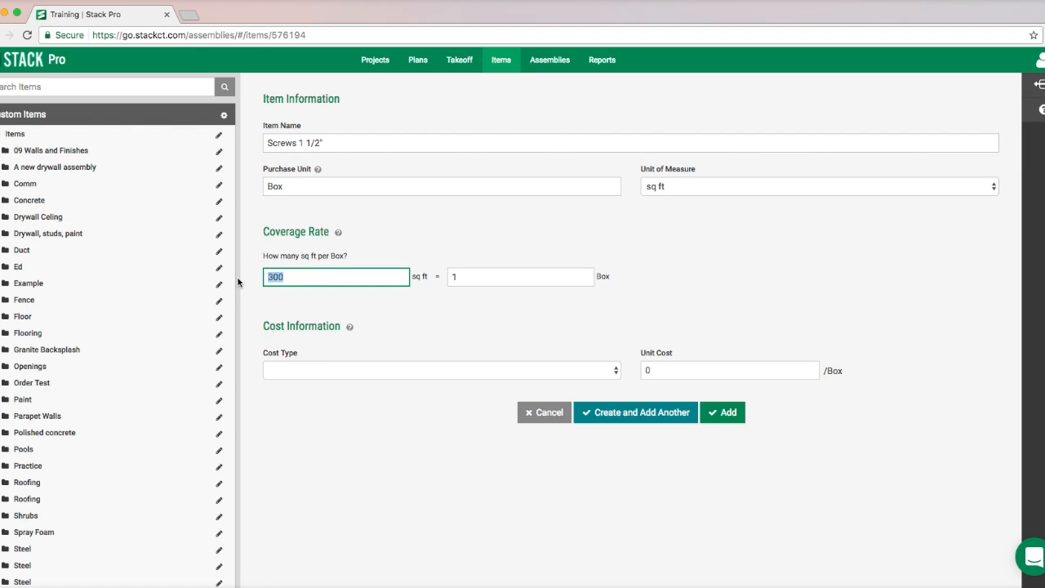
type("350")
left_click(629, 414)
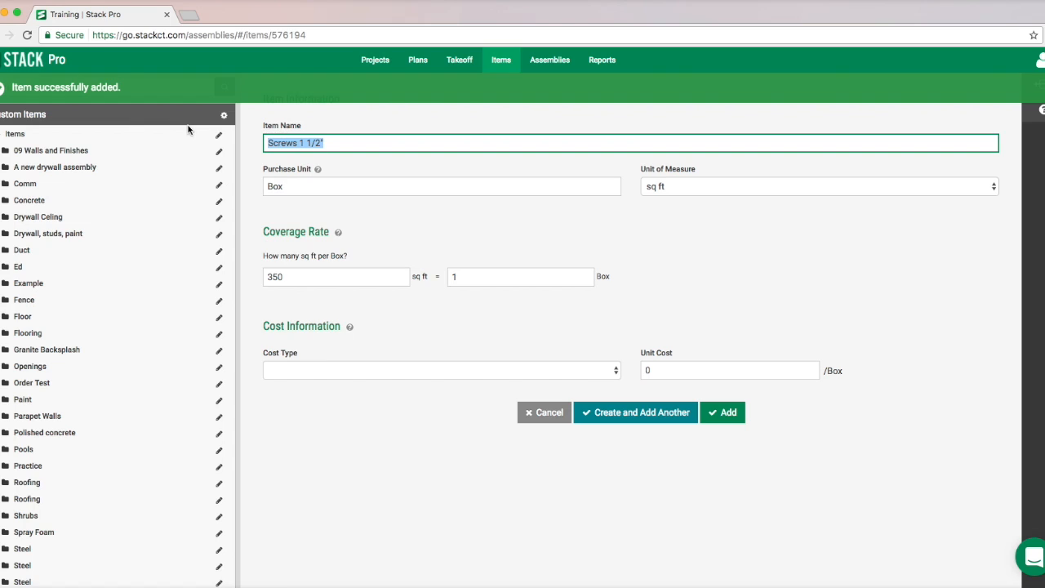
- Create the item "Gypsum Board 4x8x1/2" with purchase unit Sheet and a coverage rate of 32 sq ft per Sheet, continuing with another
type("Gypsu")
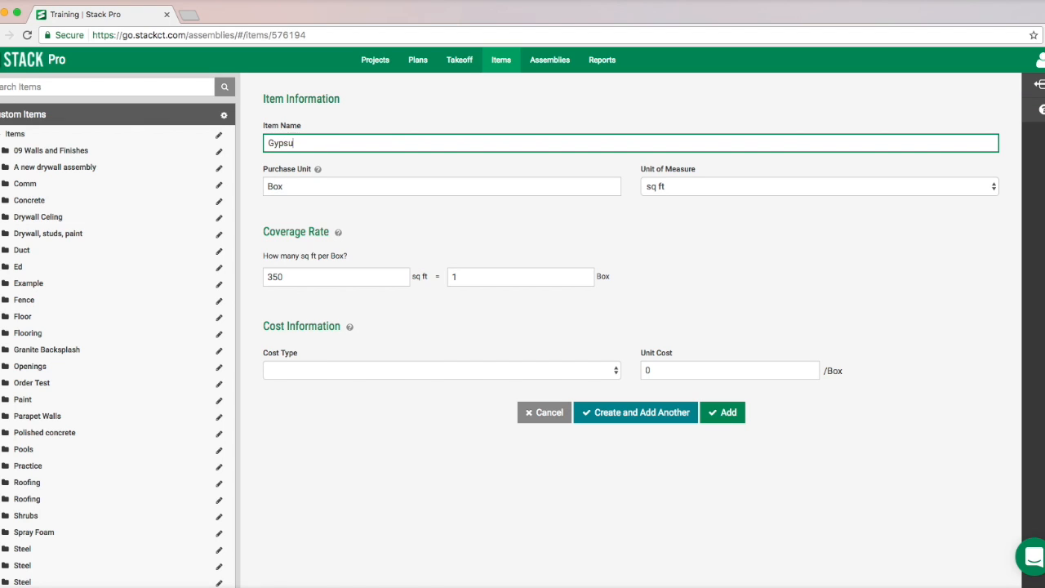
type("m Board 4x8x1/2")
key("Tab")
type("Sheet")
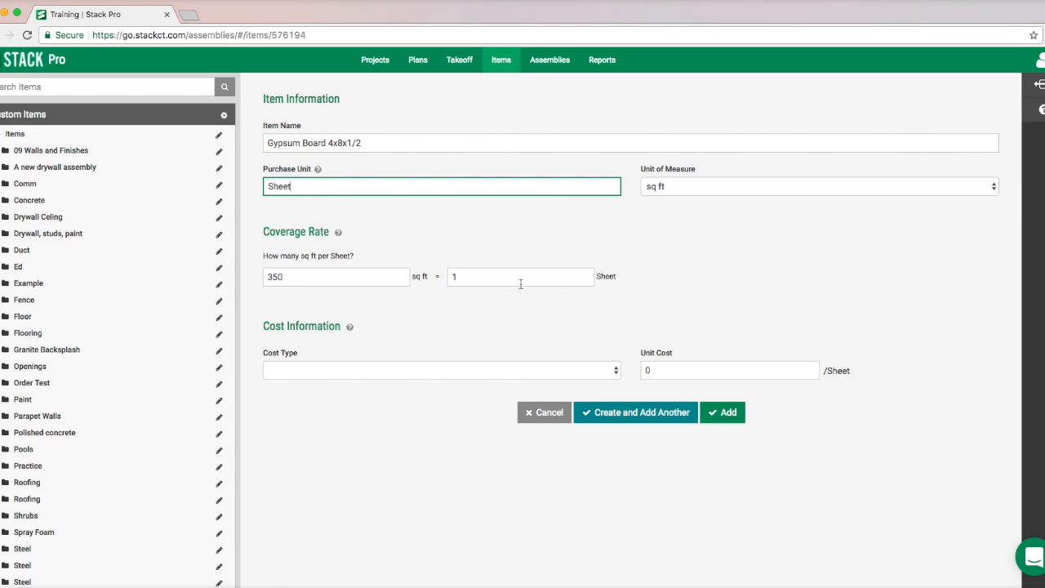
left_click(315, 276)
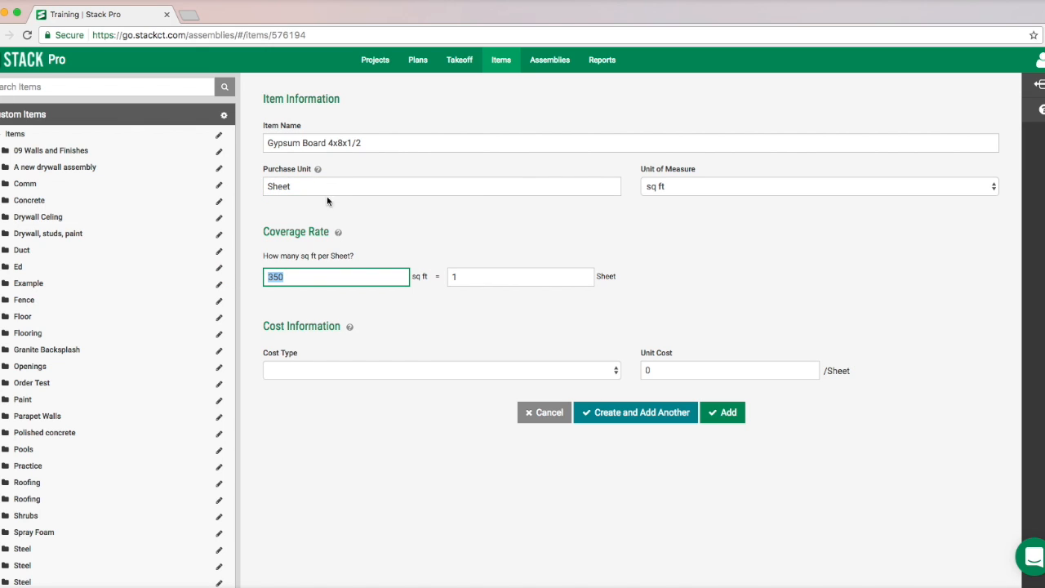
type("32")
left_click(625, 413)
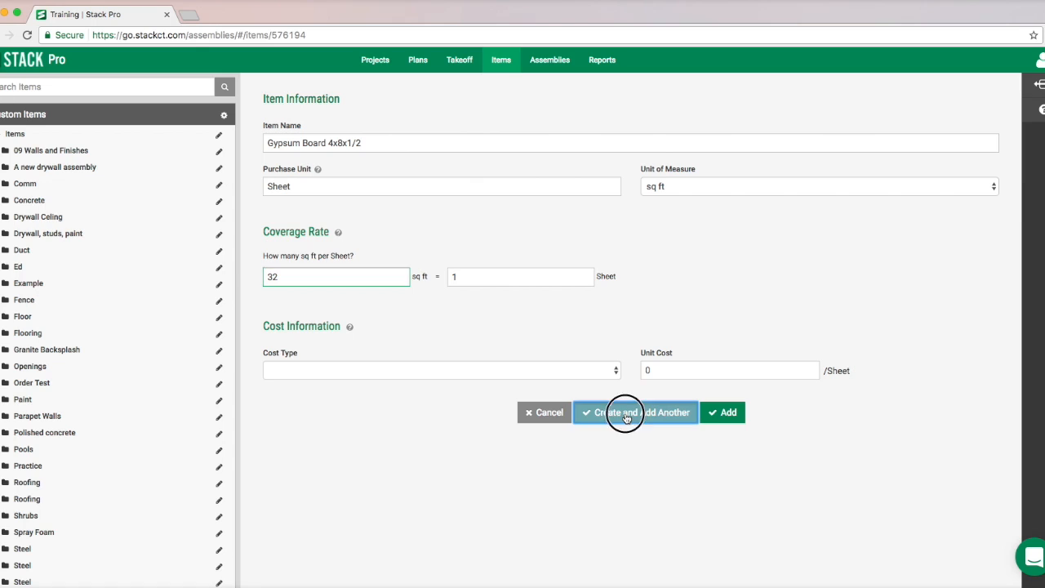
- Create a matching item named "Gypsum Board 4x8x1/4" with the same units and coverage rate, continuing with another
left_click(372, 142)
key("BackSpace")
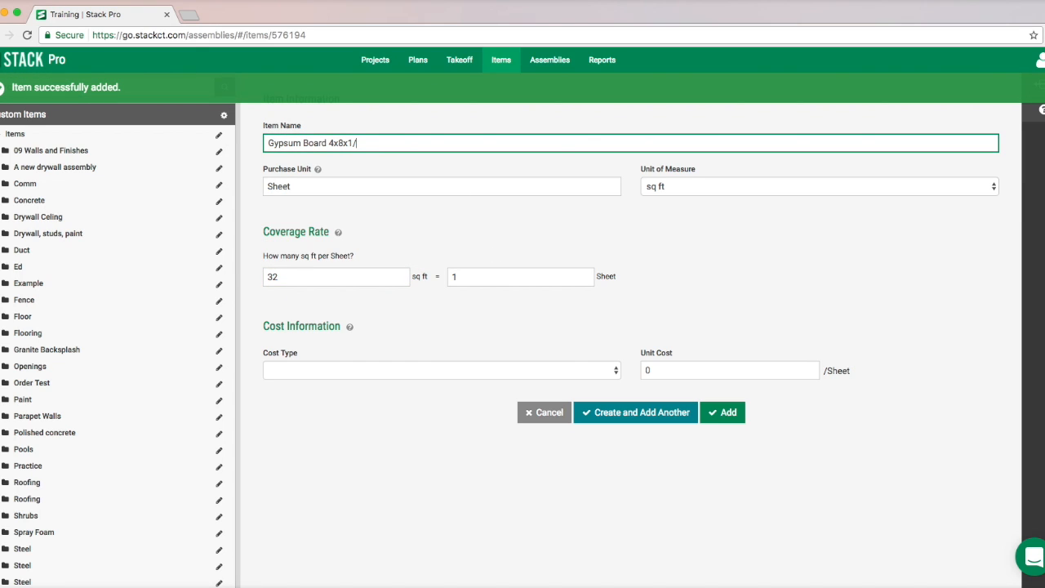
left_click(601, 418)
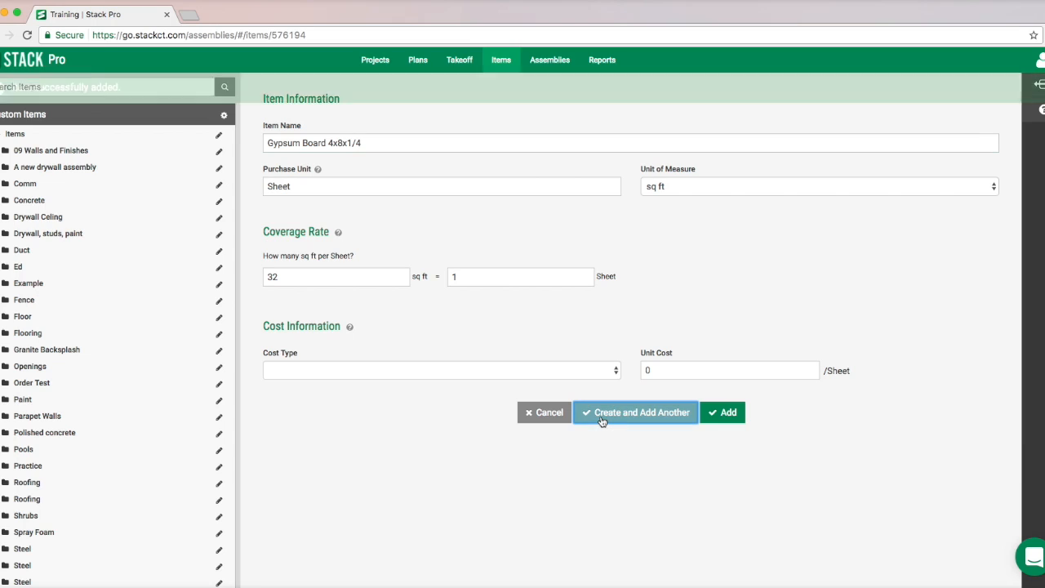
- Add a final matching item named "Gypsum Board 4x8x5/8" and finish creating items
left_click(375, 143)
key("BackSpace")
key("BackSpace")
key("BackSpace")
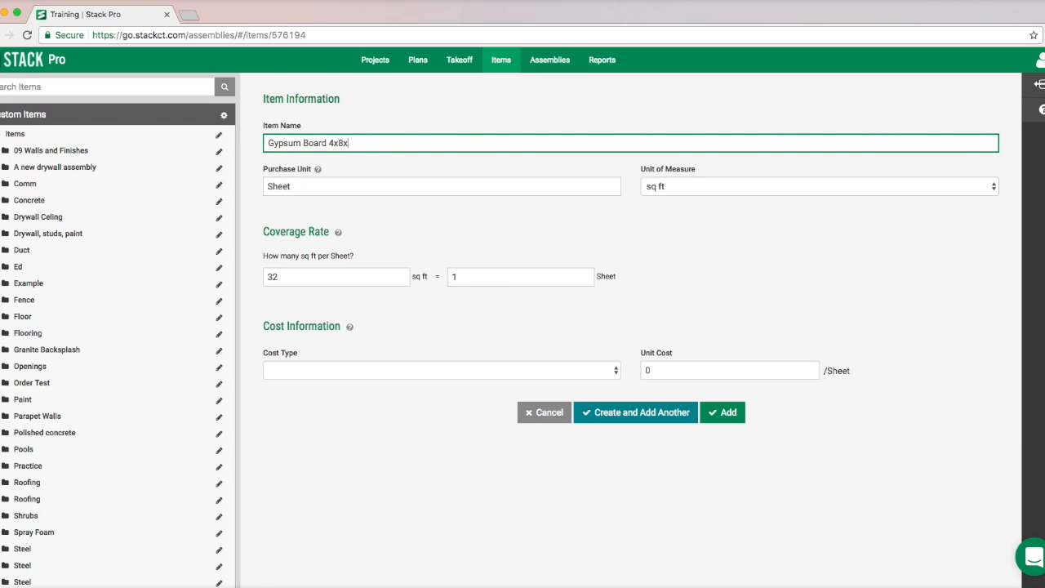
type("/8")
key("BackSpace")
left_click(724, 419)
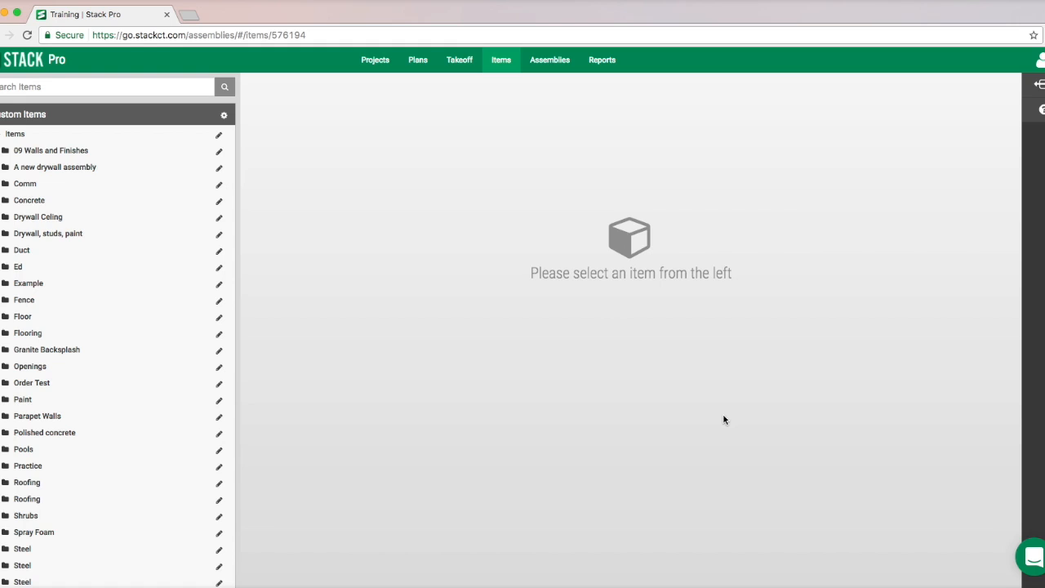
- Create a folder named "A new drywall" under the top-level company folder of the custom assemblies
left_click(550, 62)
left_click(16, 136)
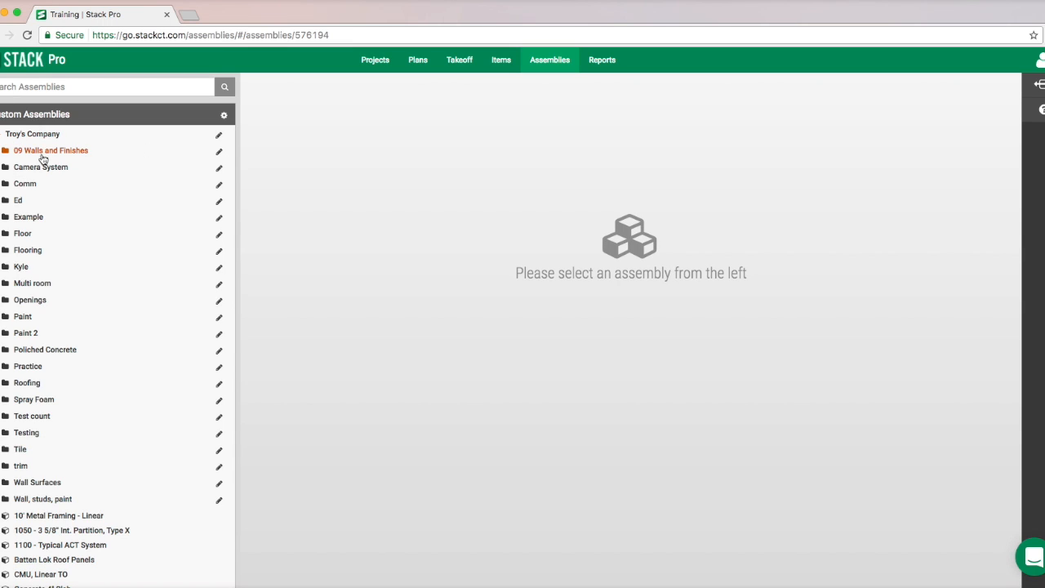
left_click(218, 136)
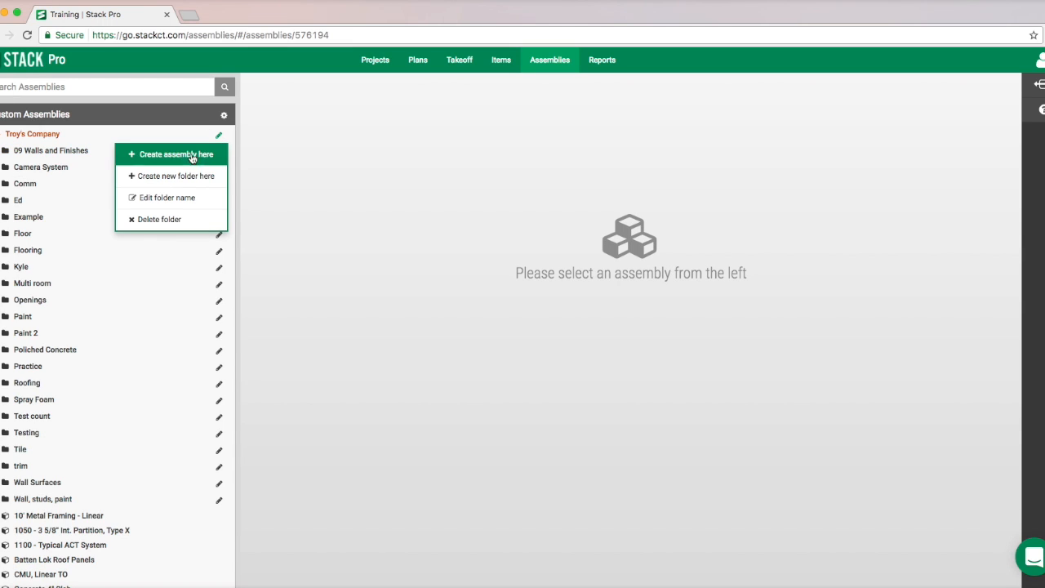
left_click(180, 201)
left_click(204, 134)
left_click(218, 137)
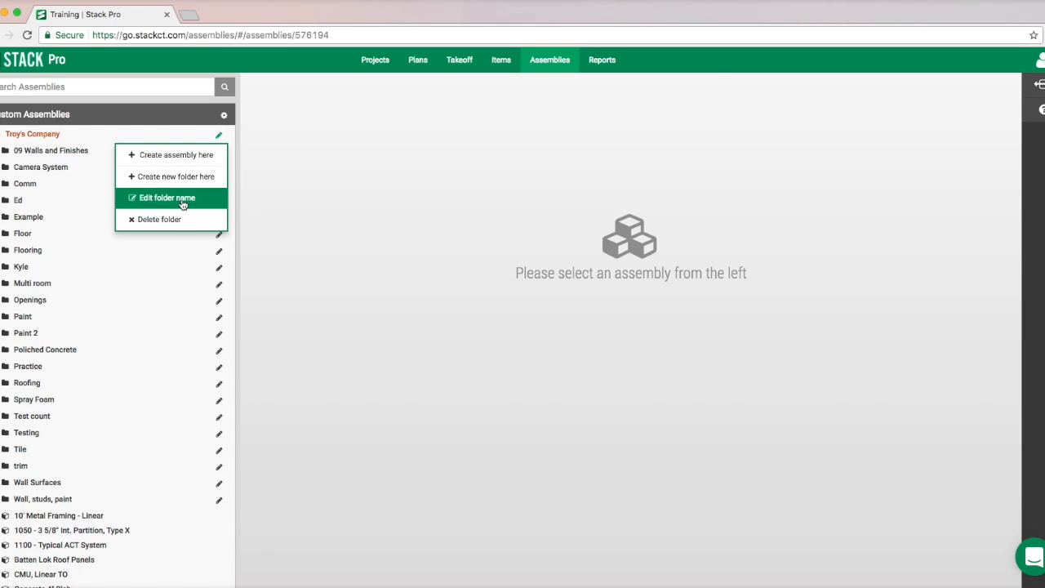
left_click(183, 176)
left_click(124, 136)
type("A new")
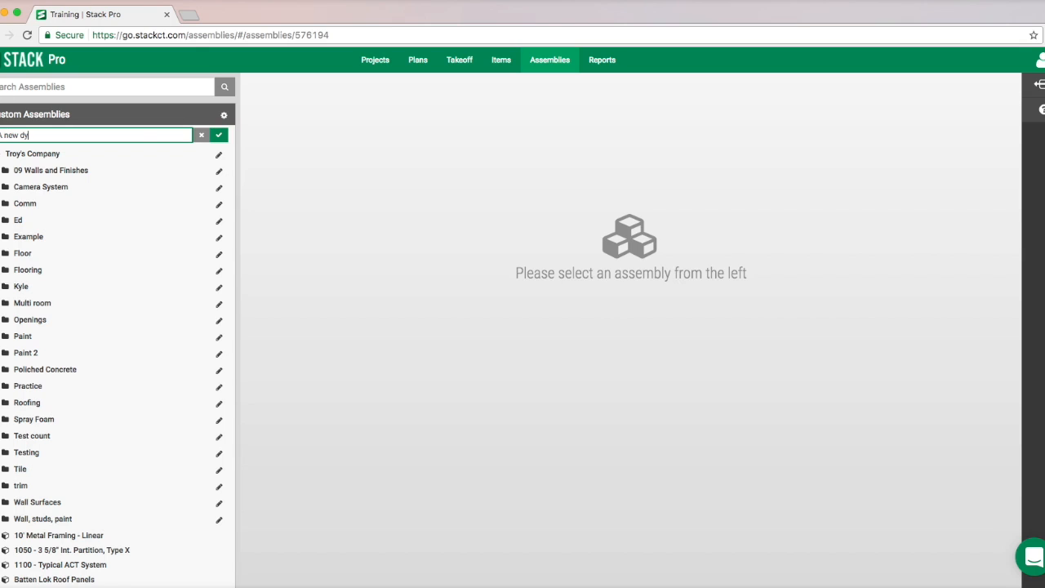
type(" drywall")
left_click(219, 136)
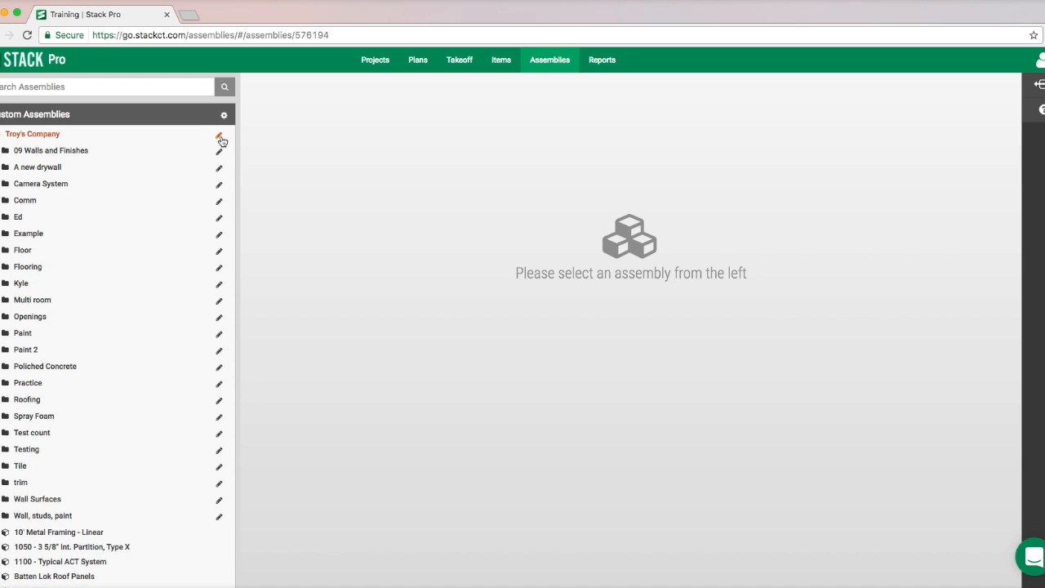
- Create an assembly named "New drywall" in the "A new drywall" folder, with assembly ID 11 and sq ft as its unit of measure
left_click(219, 168)
left_click(197, 194)
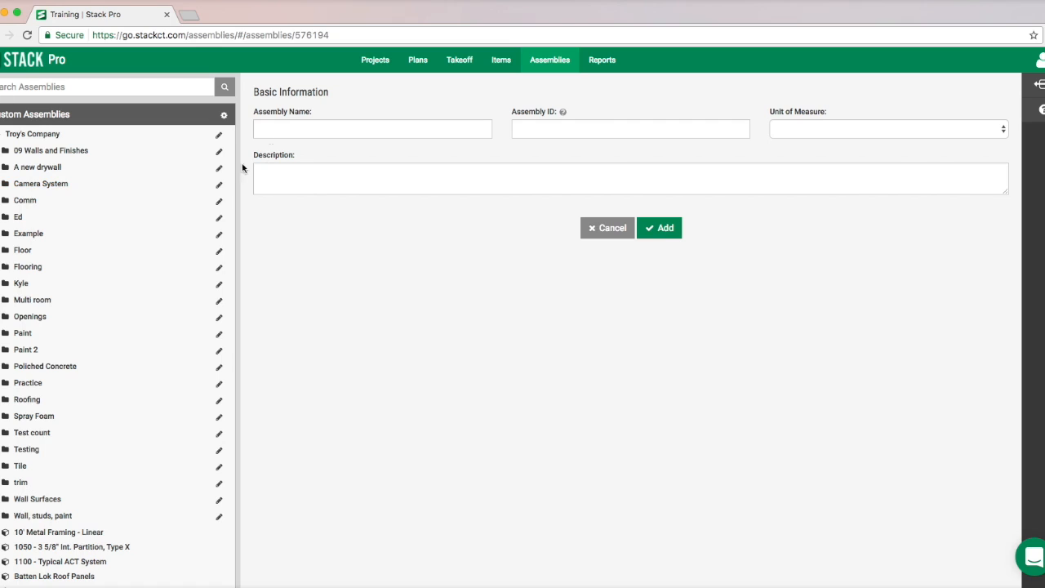
left_click(283, 129)
type("New drywall")
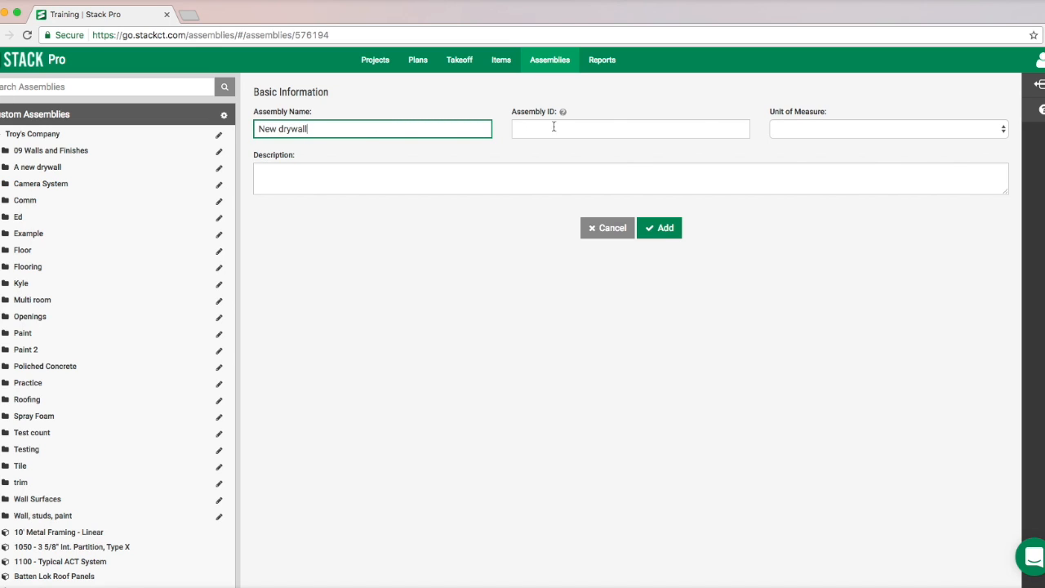
left_click(554, 128)
type("11")
left_click(654, 231)
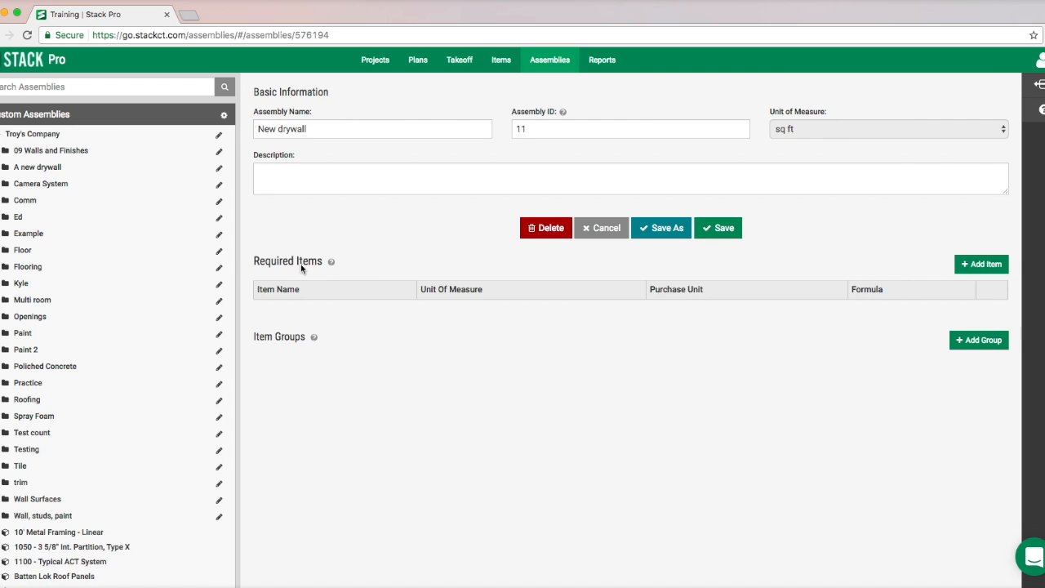
- Add Tape, Track Bottom 8' and Track Top 8' from the custom "A new drywall assembly" folder as required items of the assembly
left_click(985, 263)
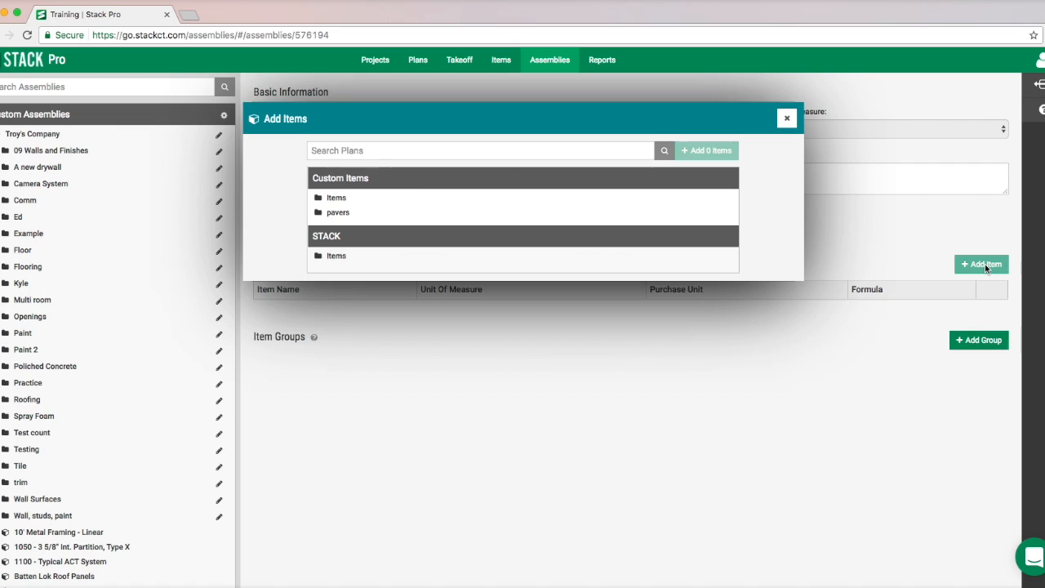
left_click(336, 198)
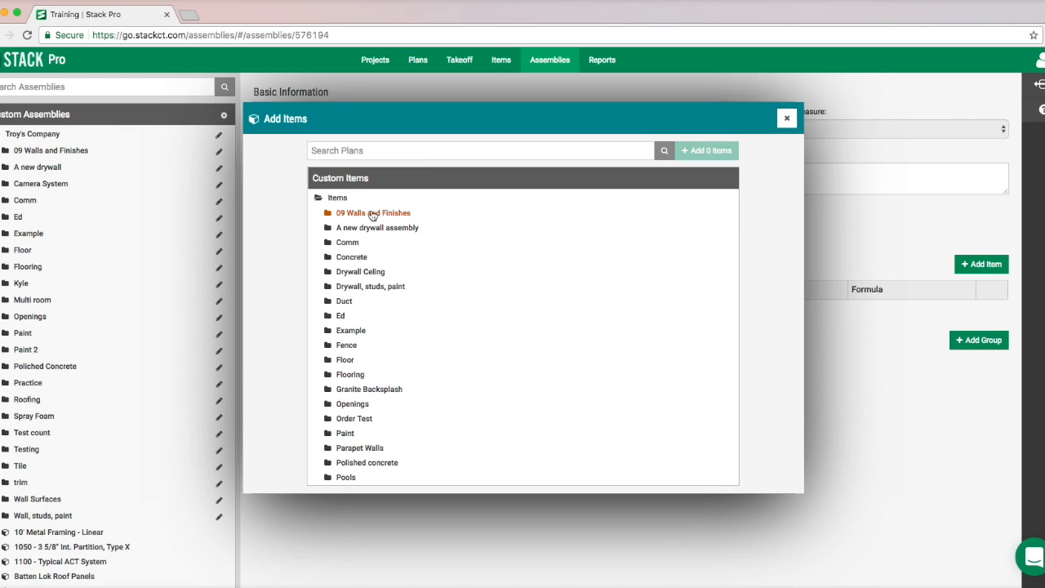
left_click(365, 231)
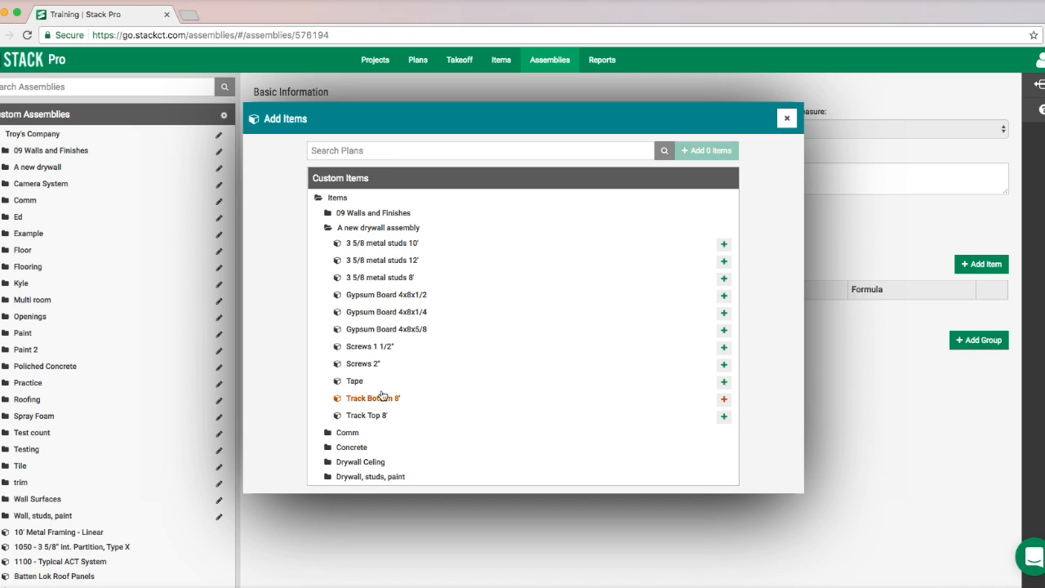
left_click(723, 383)
left_click(724, 398)
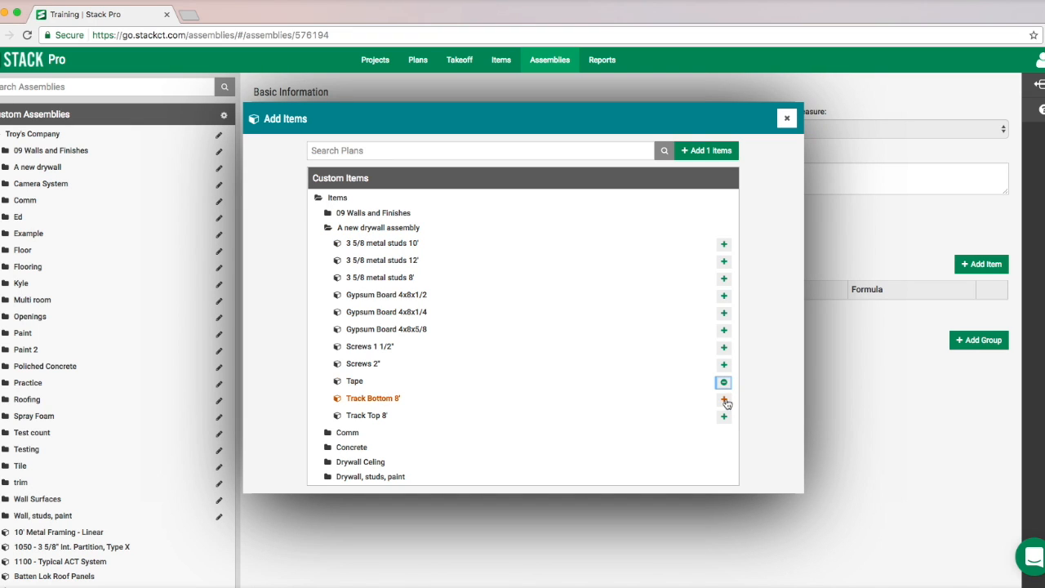
left_click(723, 416)
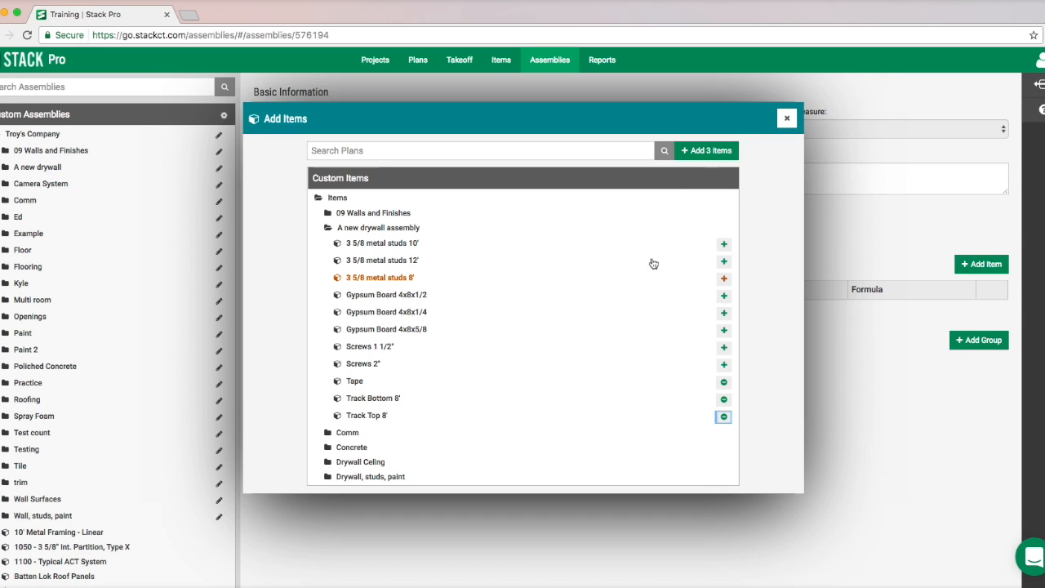
left_click(698, 150)
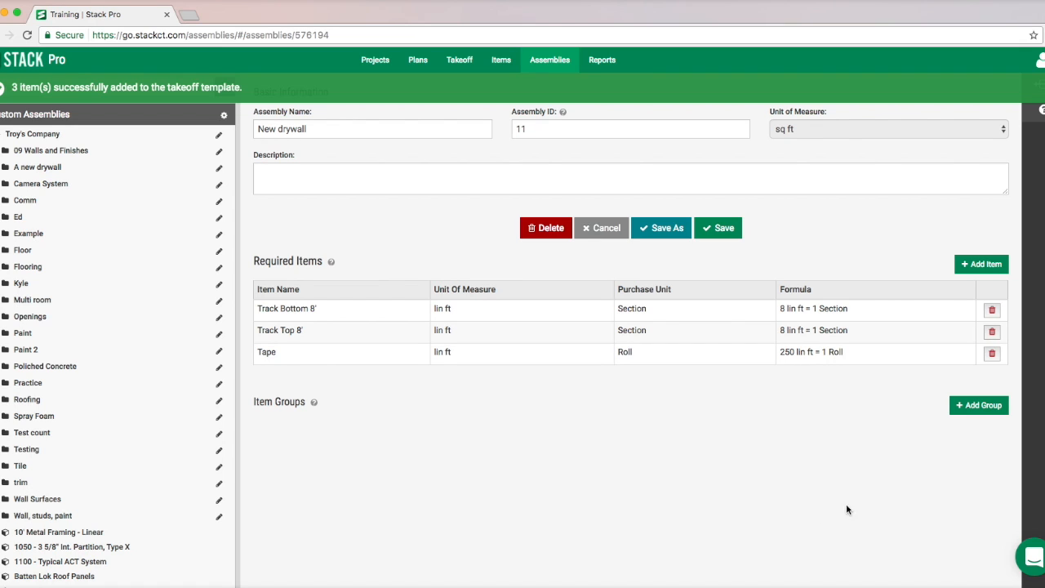
- Add an item group named "Metal Studs" to the New drywall assembly
left_click(978, 403)
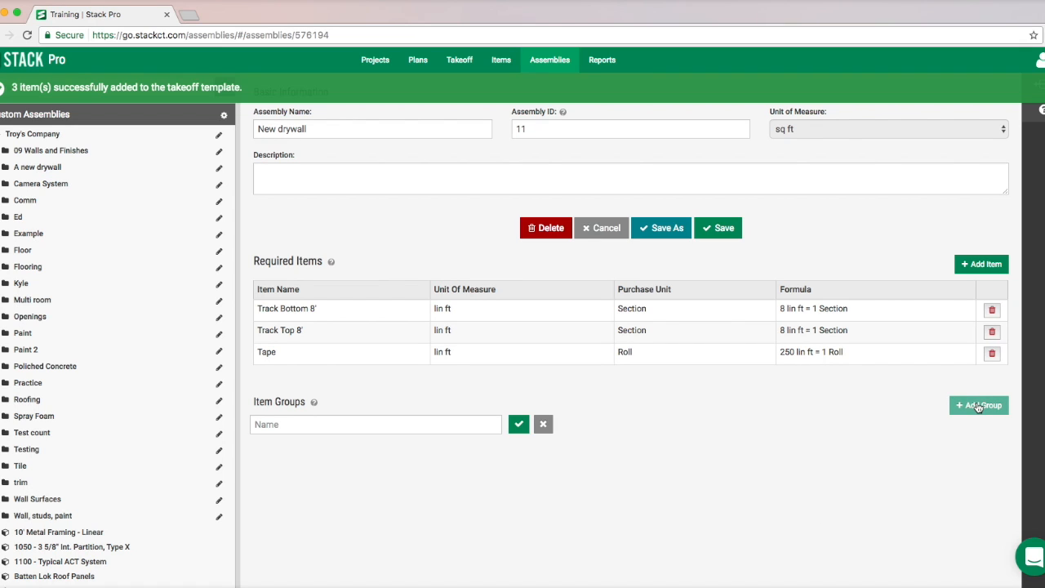
left_click(429, 431)
type("M")
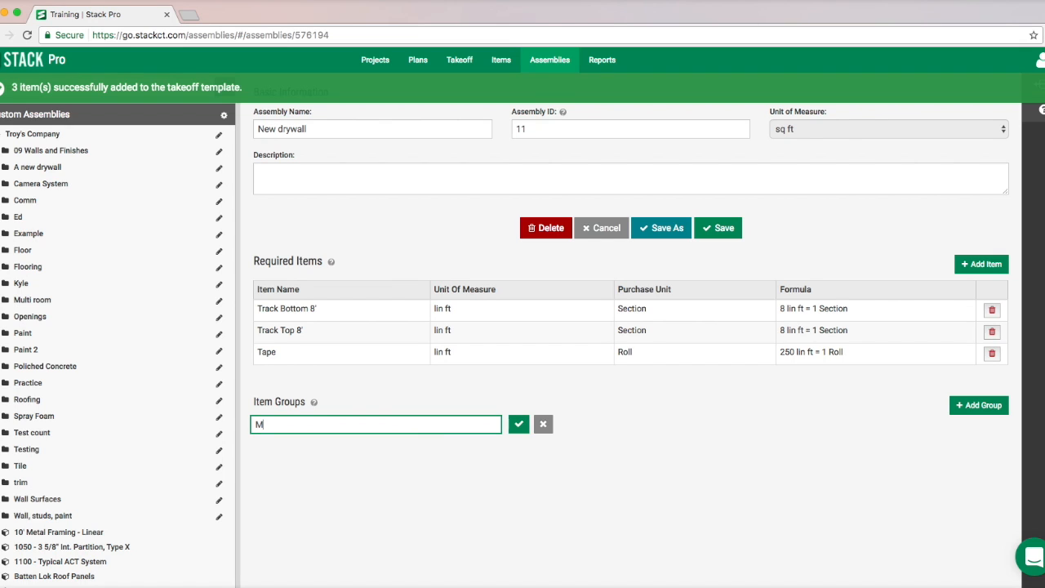
type("etal Studs")
left_click(518, 424)
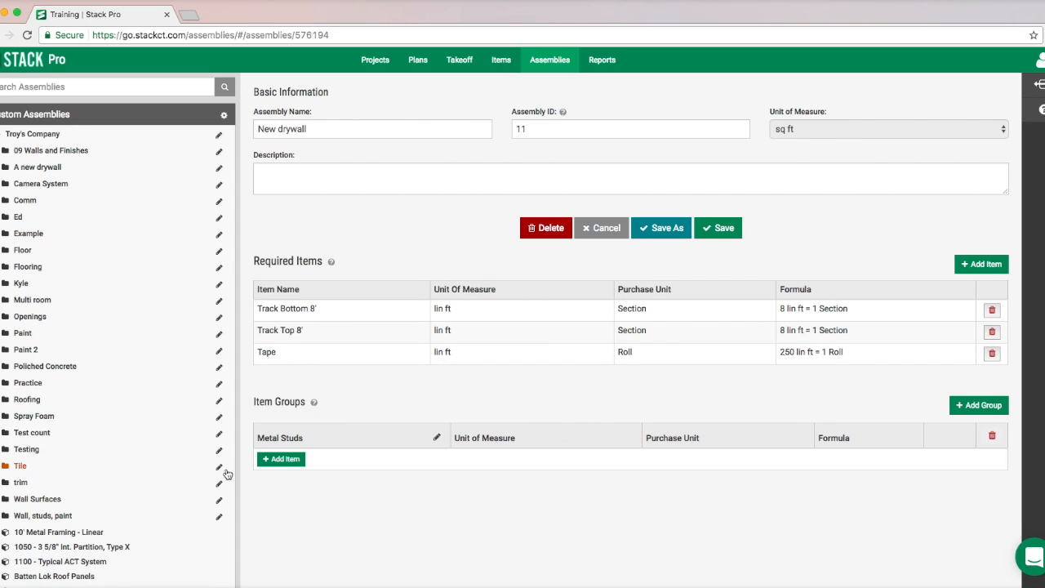
- Add the 10', 12' and 8' 3 5/8 metal studs from the custom "A new drywall assembly" folder to the Metal Studs group
left_click(282, 460)
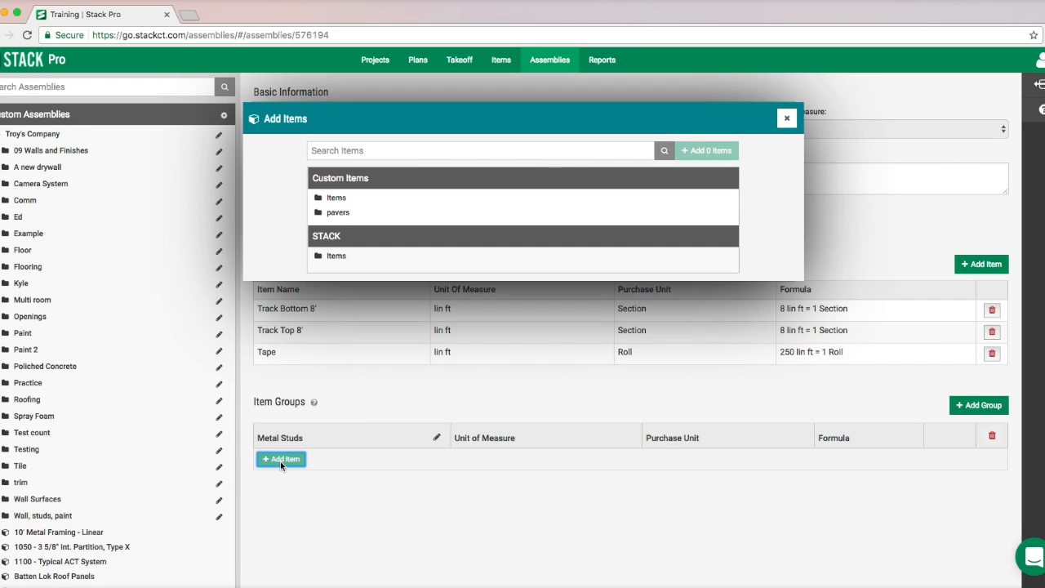
left_click(339, 199)
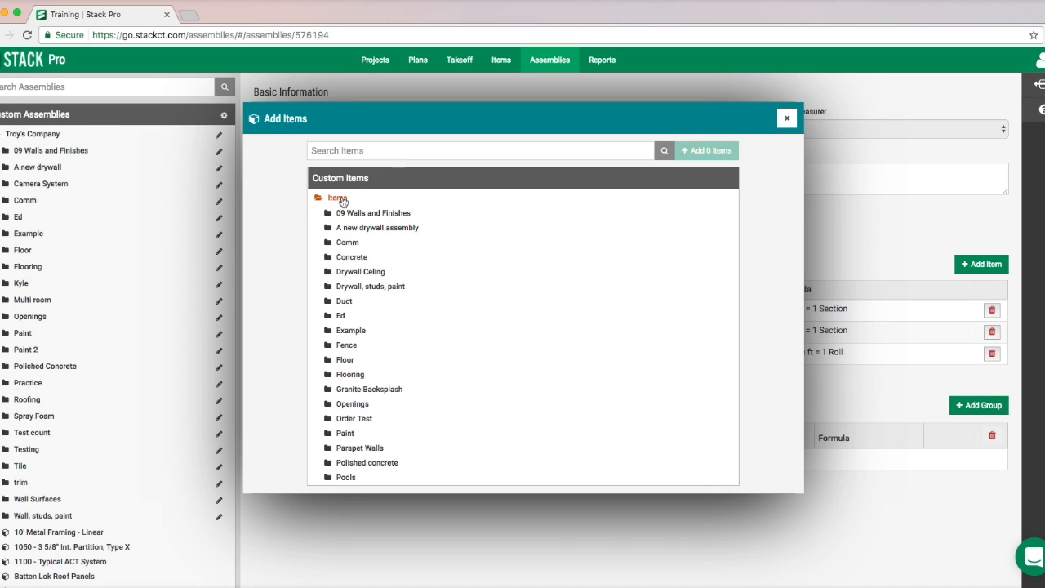
left_click(363, 228)
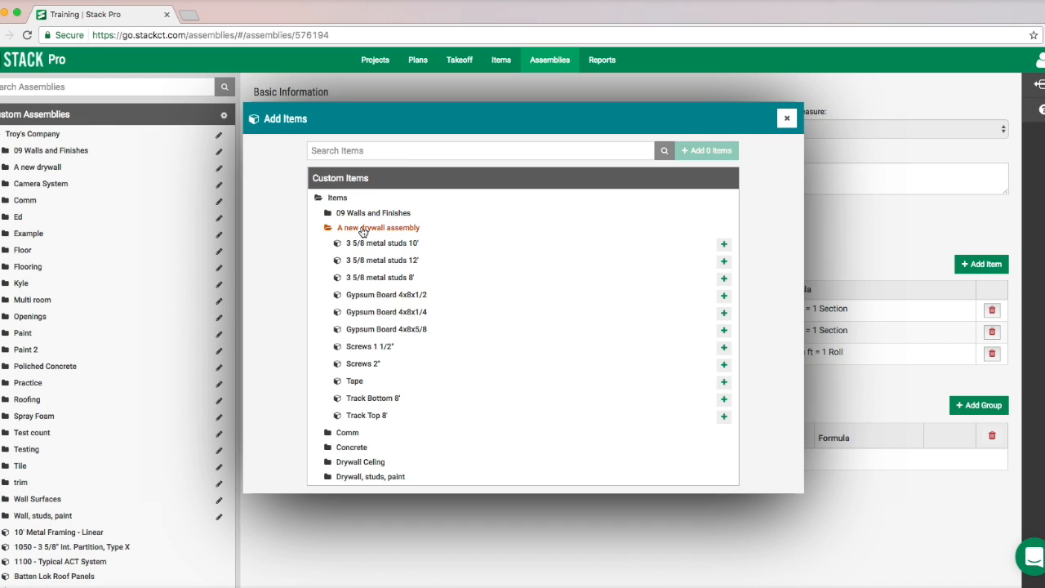
left_click(723, 245)
left_click(724, 262)
left_click(724, 278)
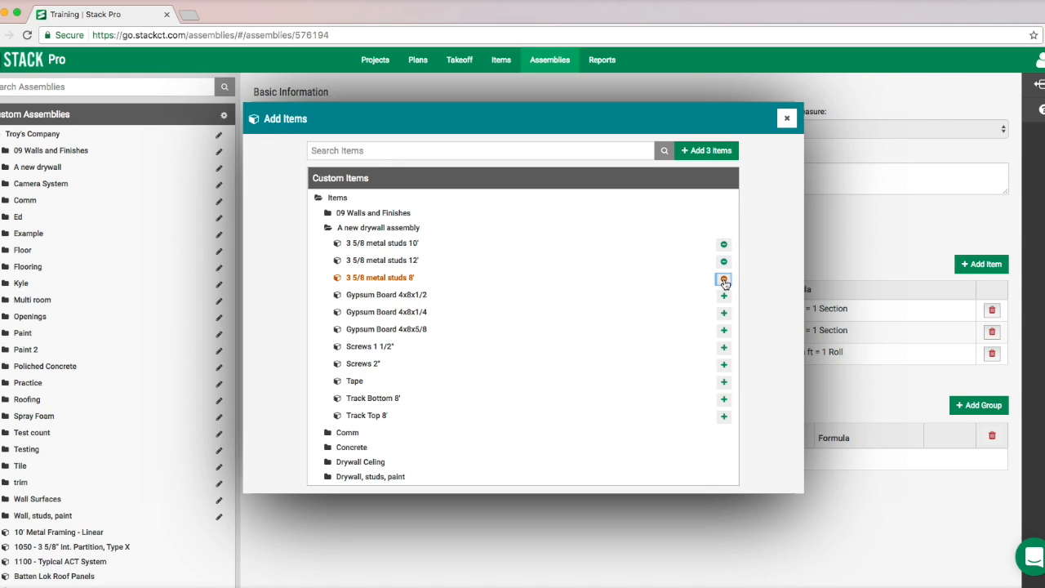
left_click(702, 151)
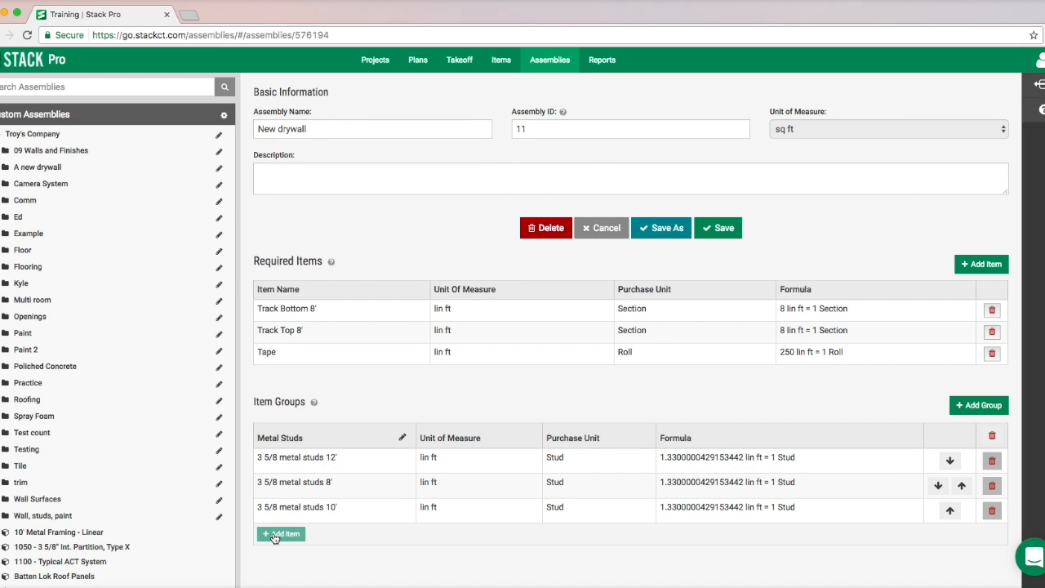
left_click(274, 535)
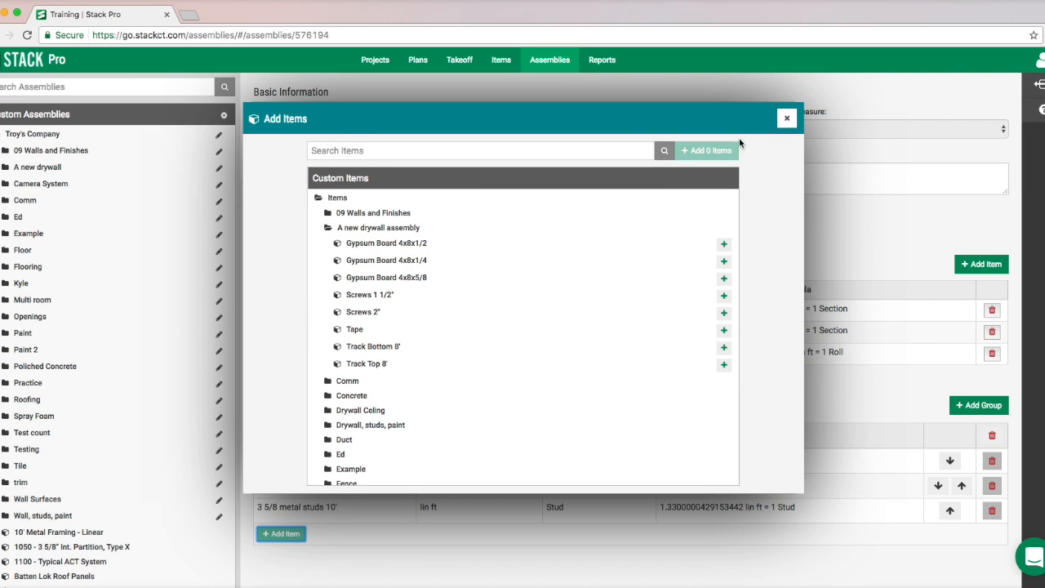
left_click(786, 119)
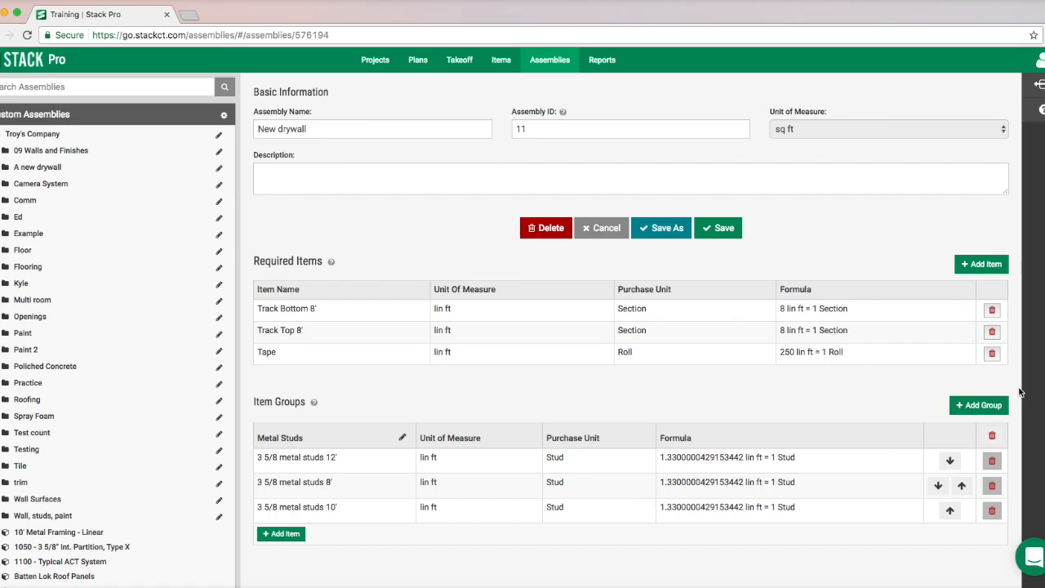
- Add a second item group named "Screws" to the assembly
left_click(982, 406)
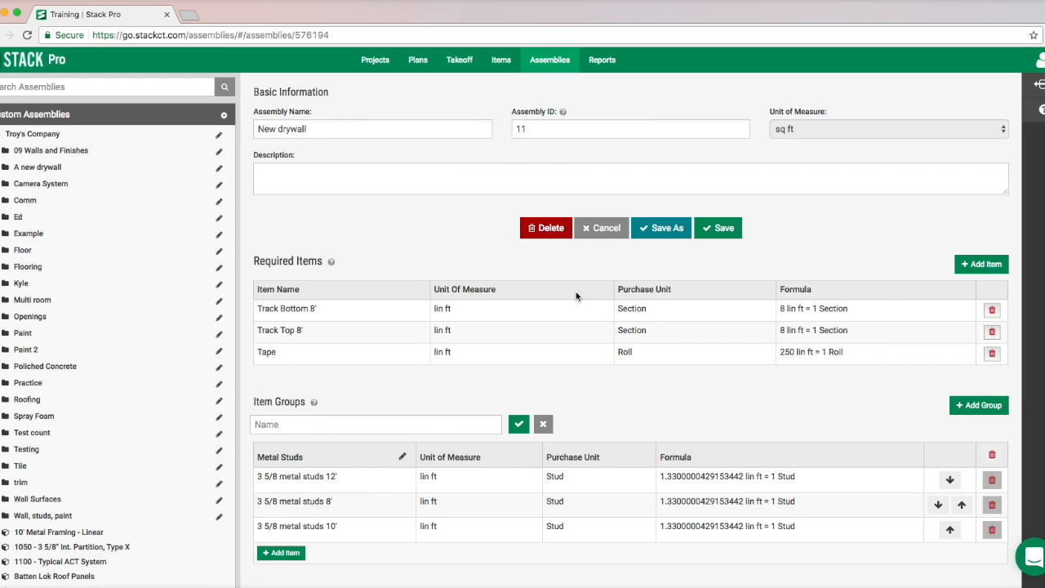
left_click(971, 408)
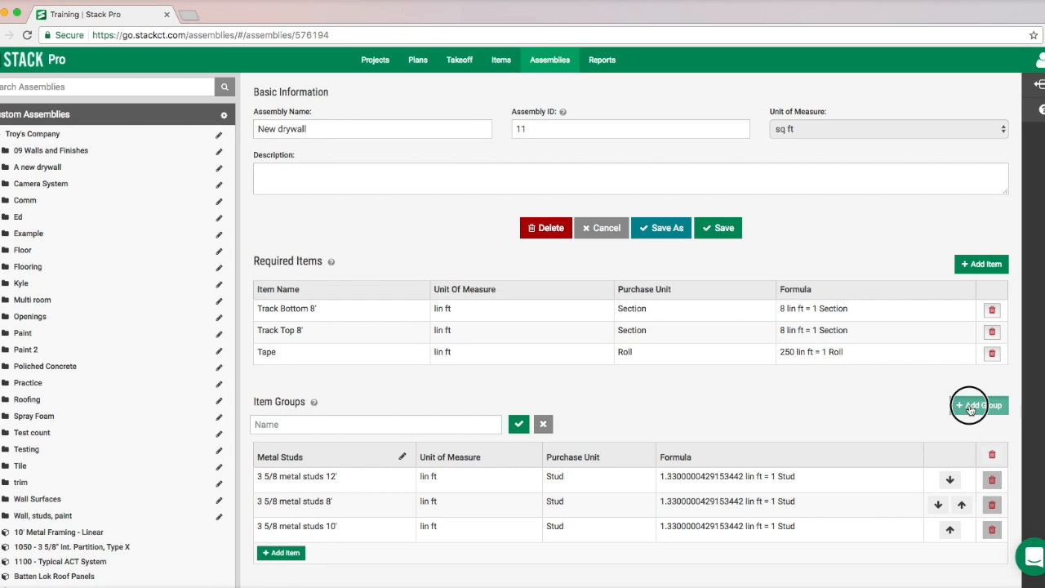
left_click(369, 424)
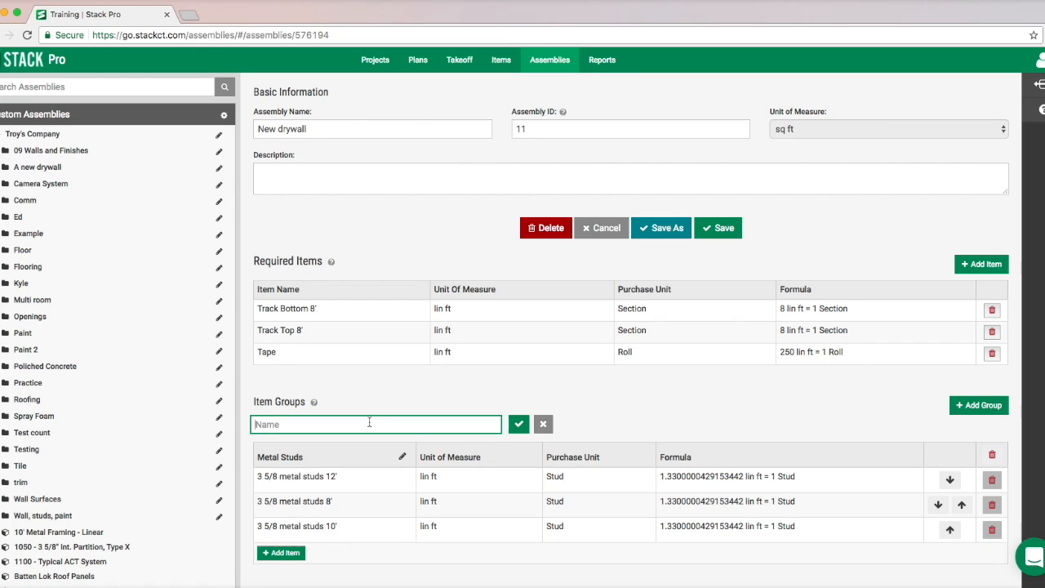
type("Screws")
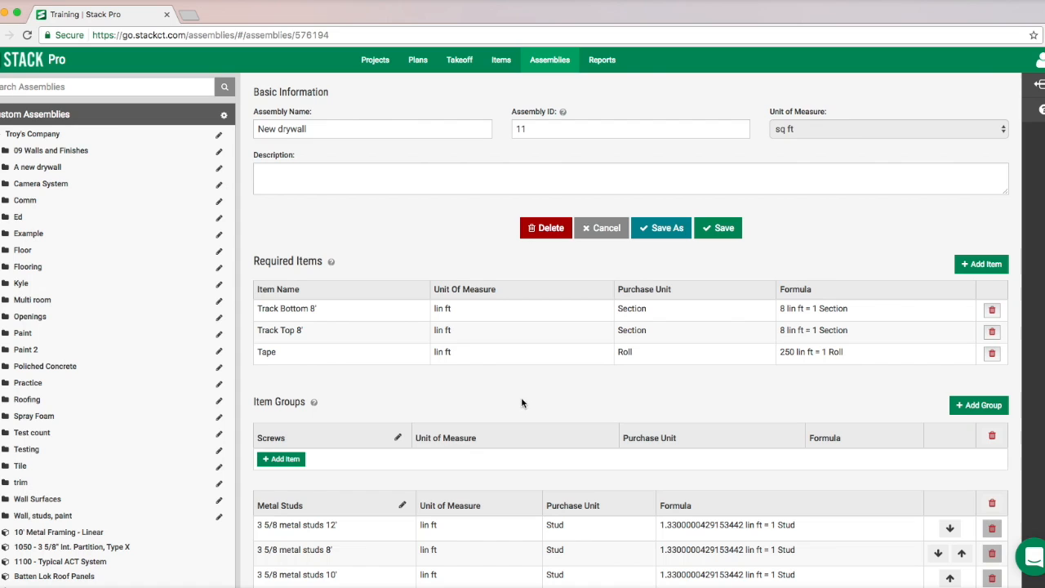
- Add Screws 1 1/2" and Screws 2" from the custom "A new drywall assembly" folder to the Screws group
left_click(281, 461)
left_click(336, 203)
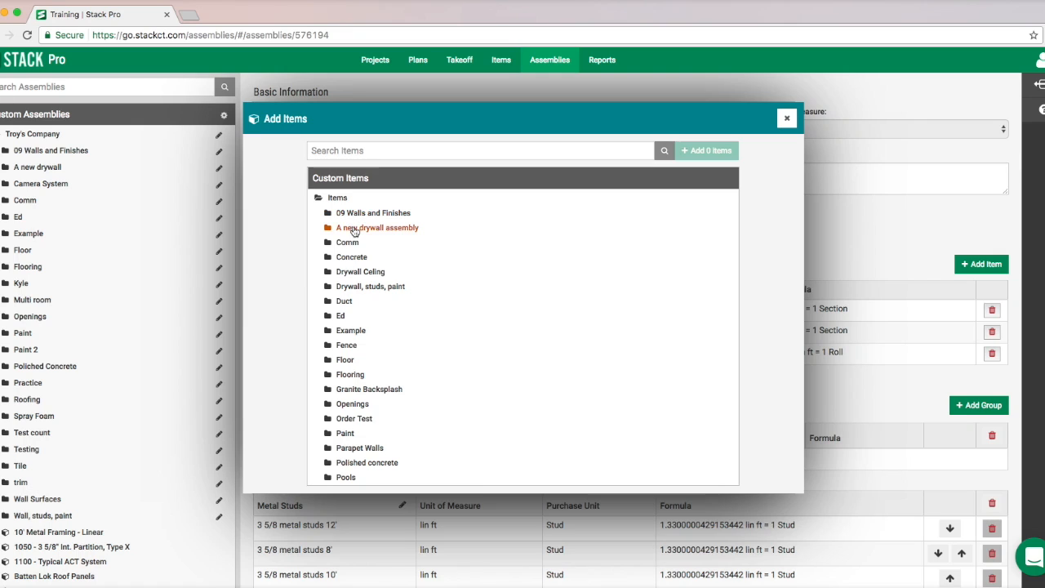
left_click(354, 230)
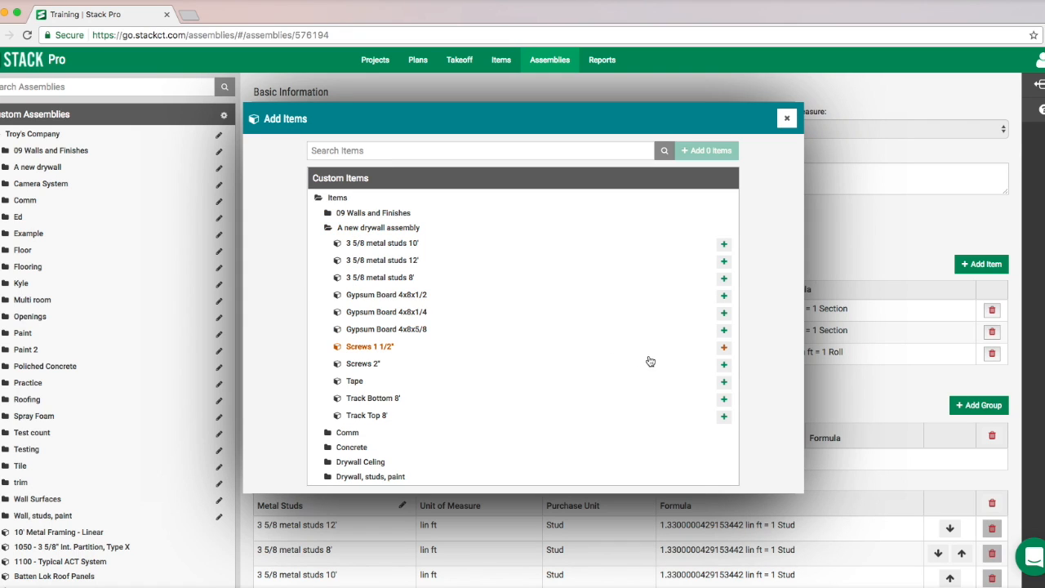
left_click(723, 347)
left_click(723, 365)
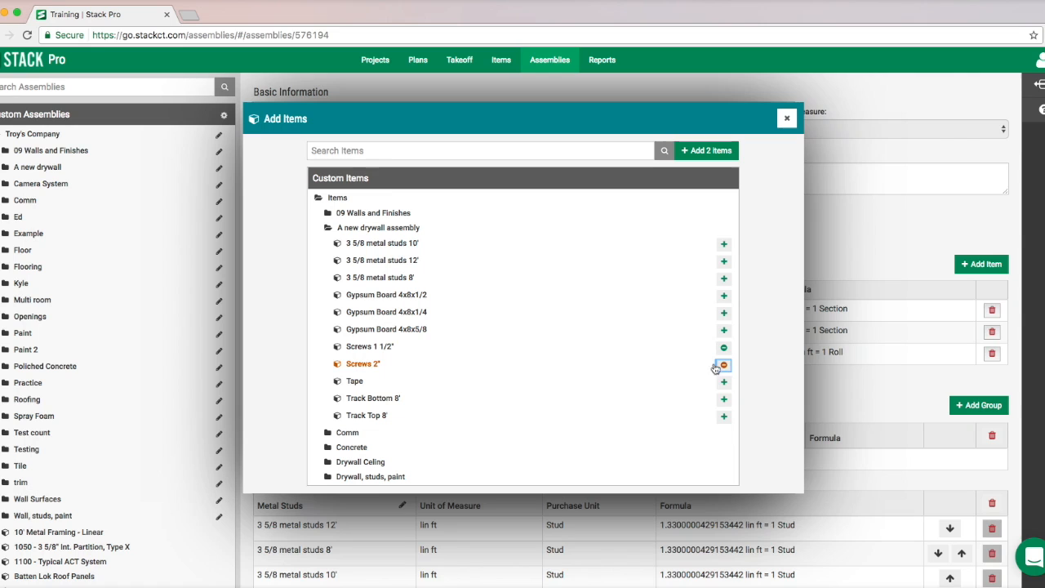
left_click(704, 153)
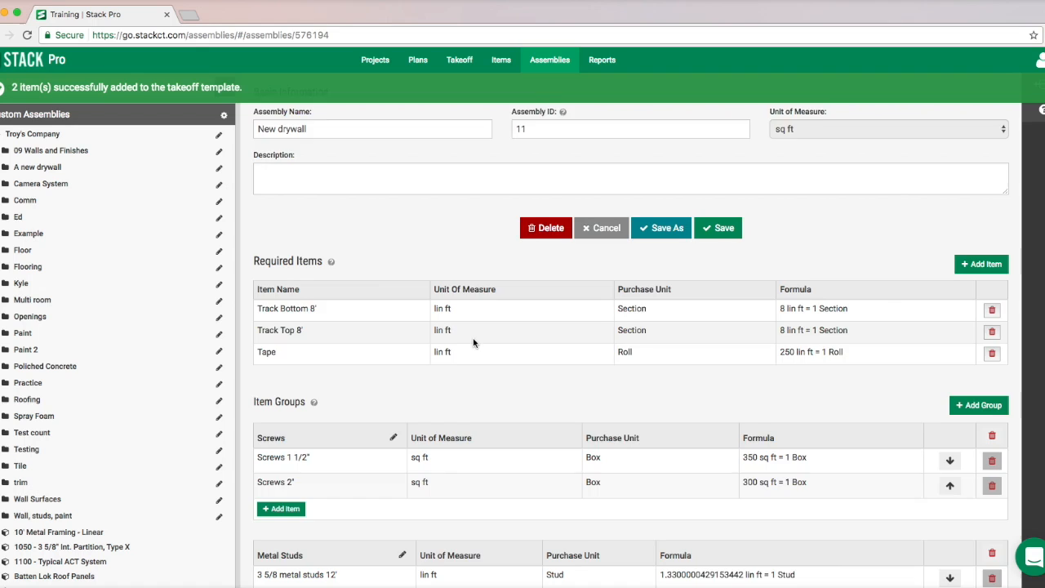
scroll(472, 338, "down", 3)
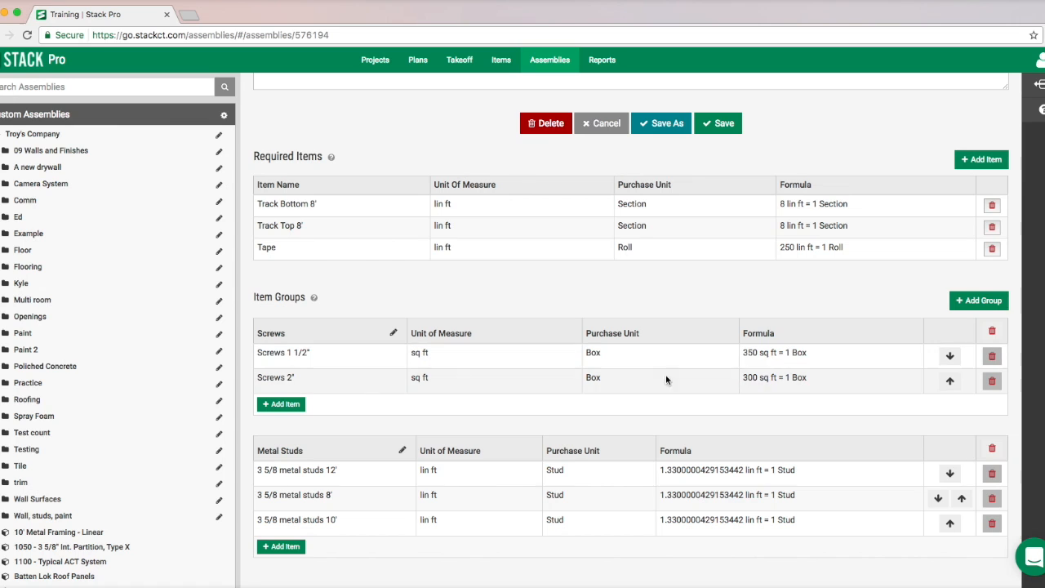
left_click(915, 360)
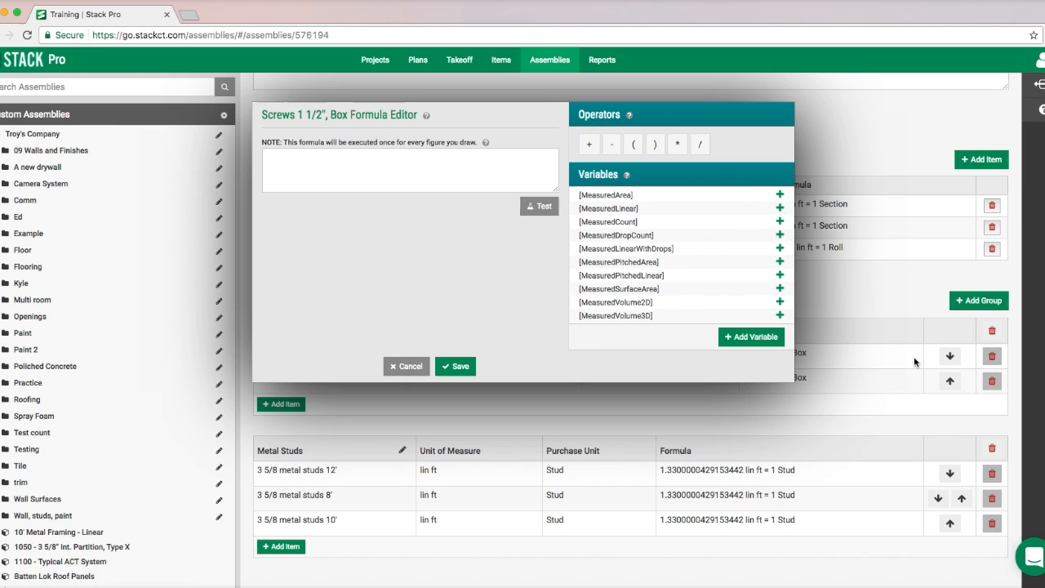
left_click_drag(663, 121, 631, 235)
left_click(420, 369)
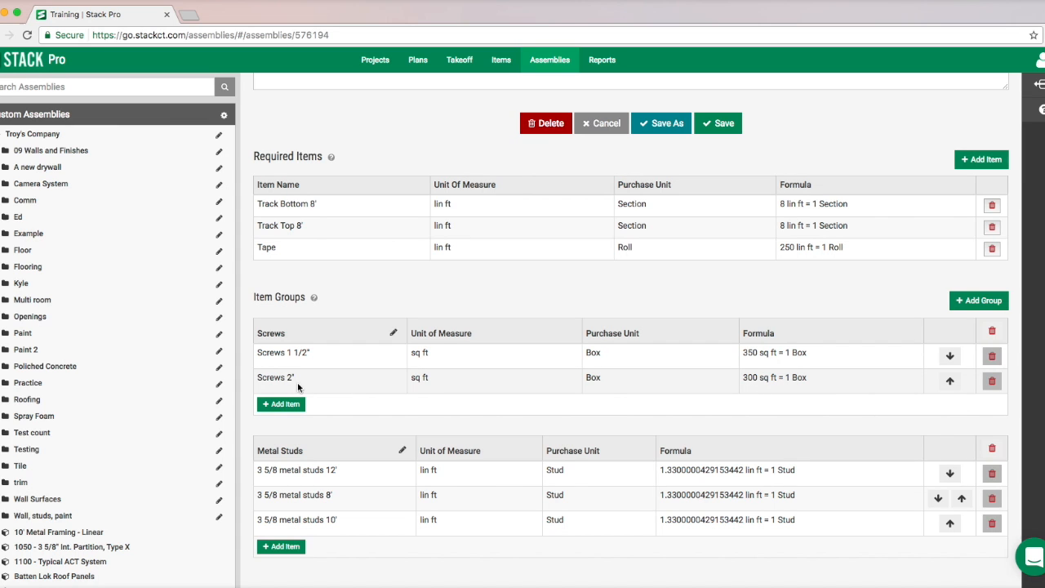
- Add a custom variable named "WallHtFt" in the formula editor of the Screws 1 1/2" item
left_click(914, 359)
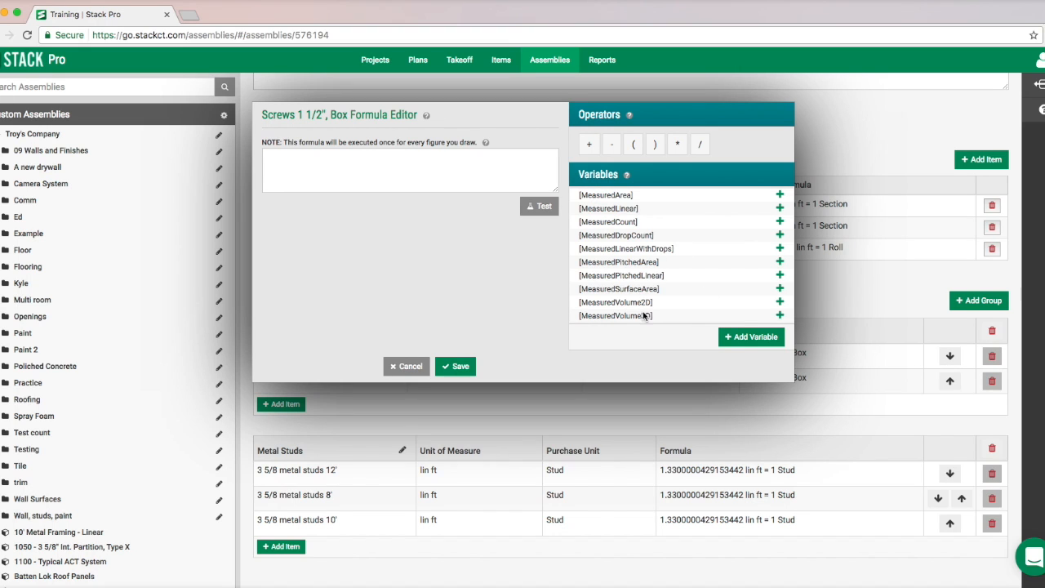
left_click(751, 336)
left_click(670, 346)
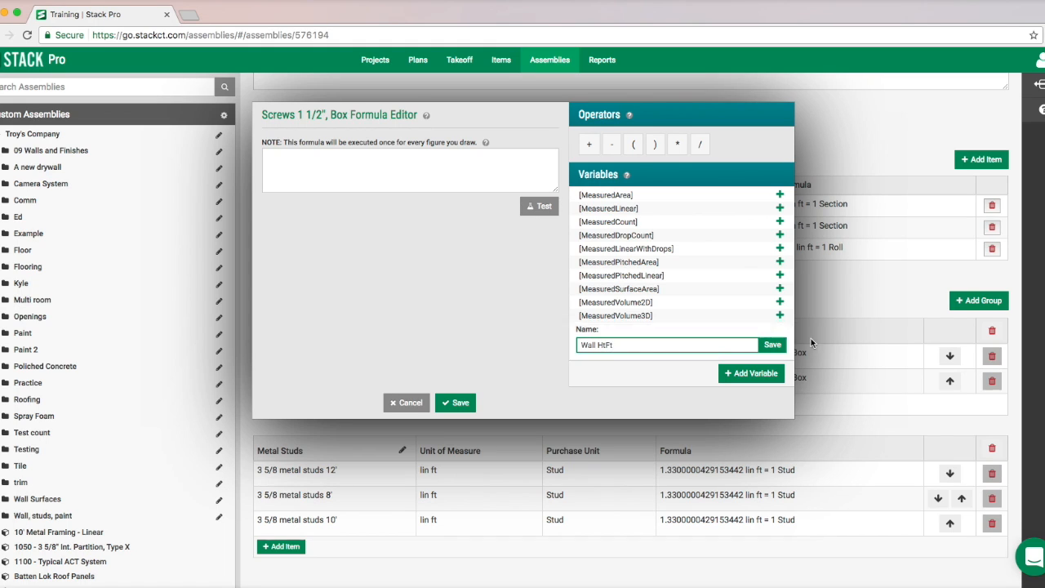
left_click(772, 346)
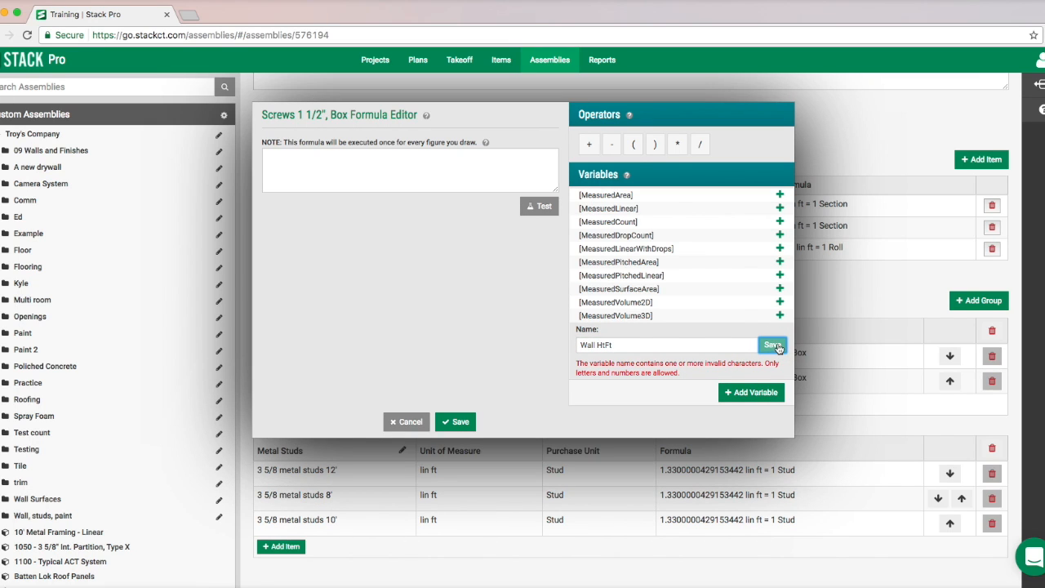
left_click(682, 345)
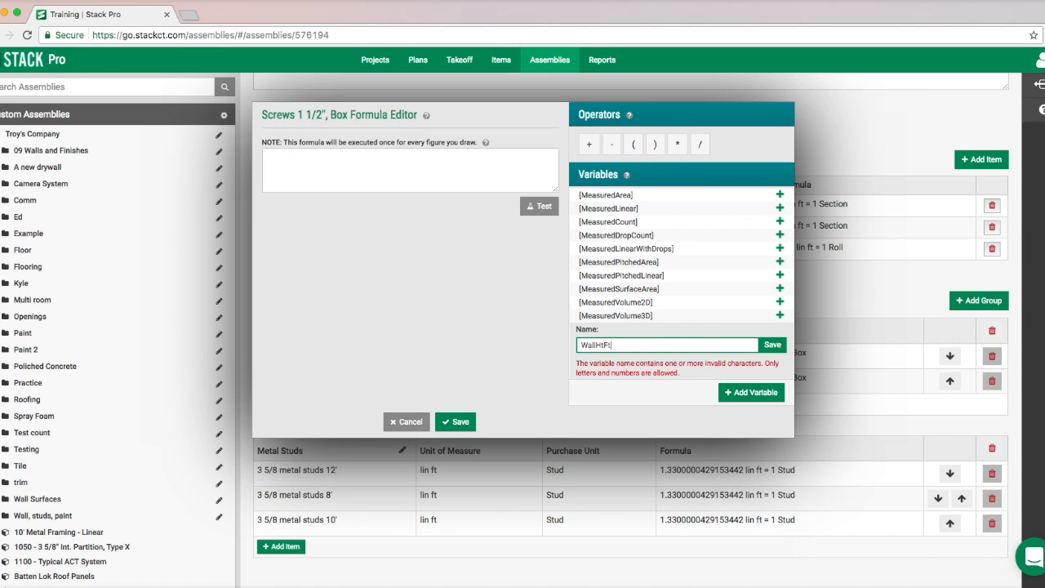
left_click(773, 345)
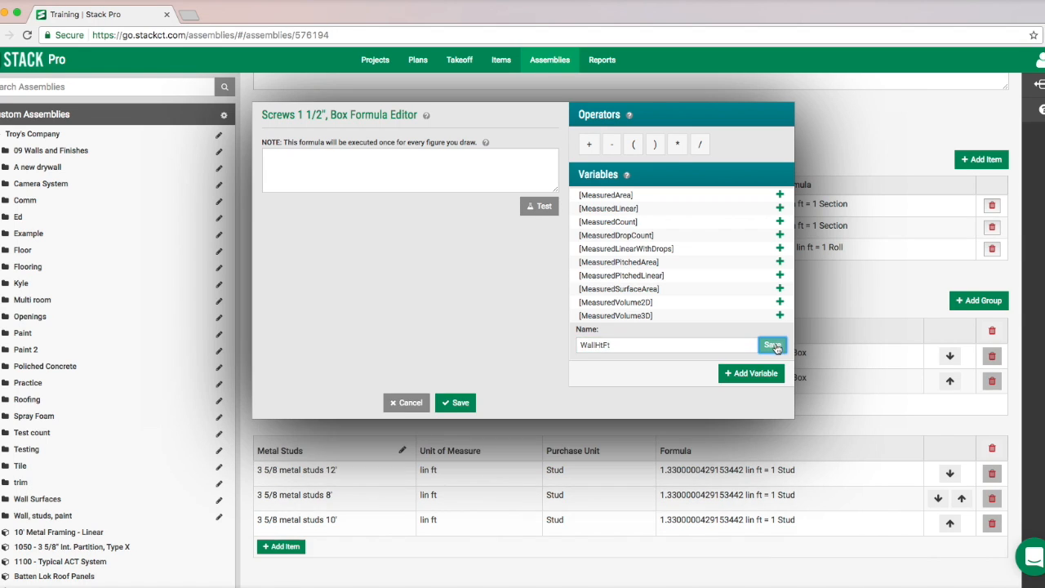
left_click(466, 166)
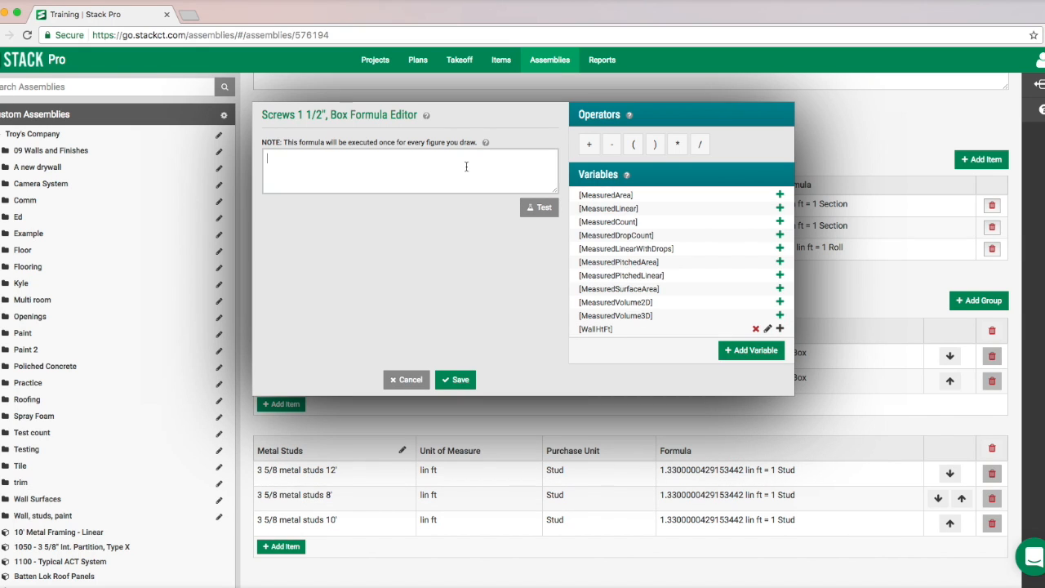
left_click(780, 208)
left_click(676, 145)
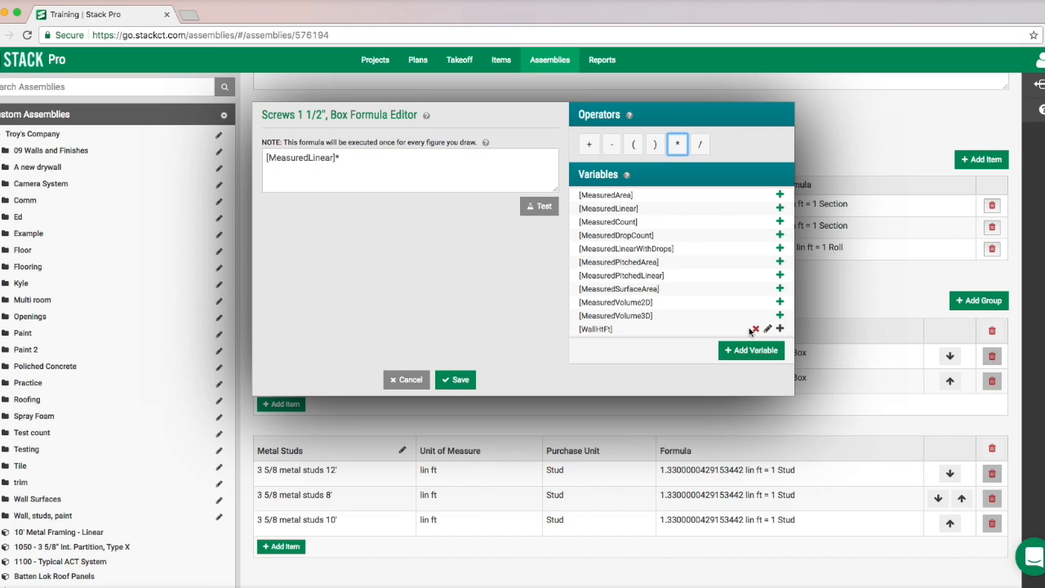
left_click(779, 329)
left_click(419, 167)
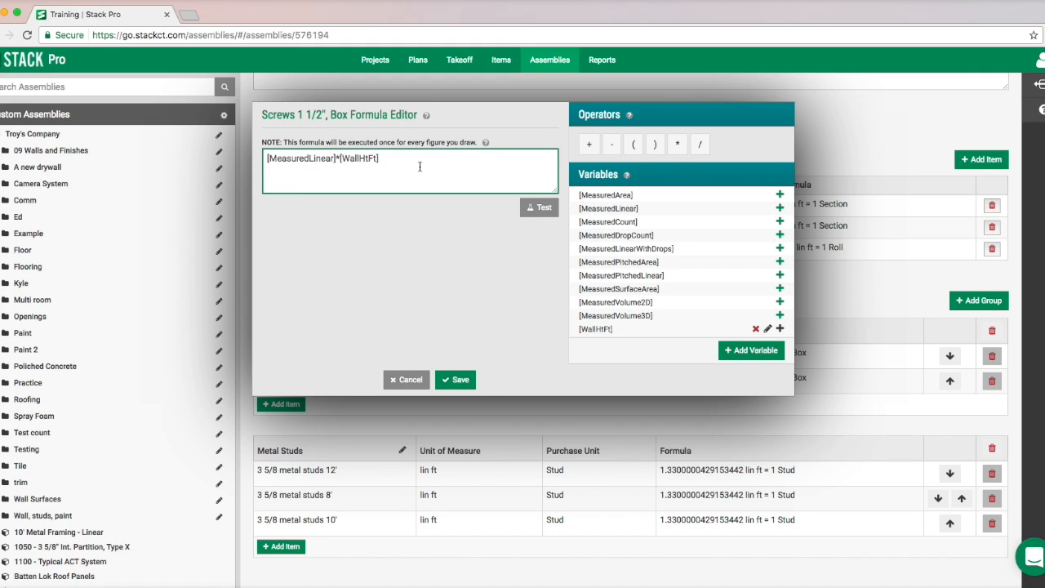
type("/300")
left_click(539, 207)
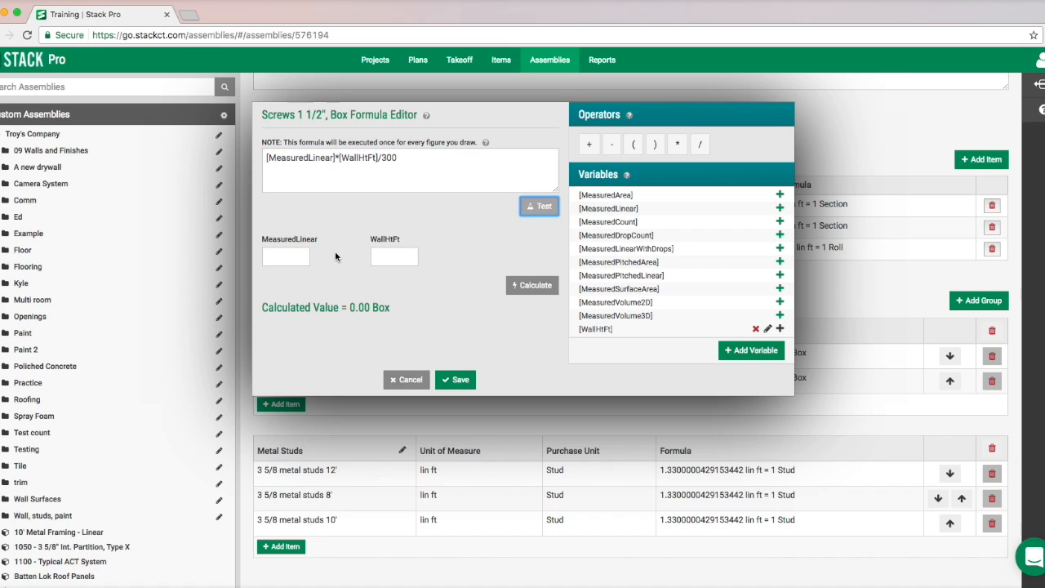
left_click(302, 258)
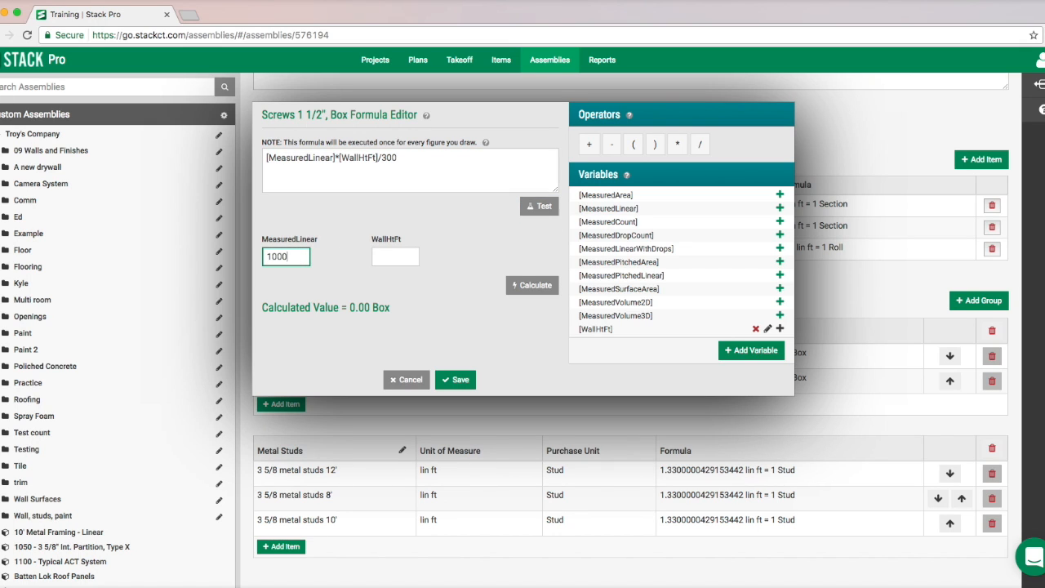
left_click(396, 256)
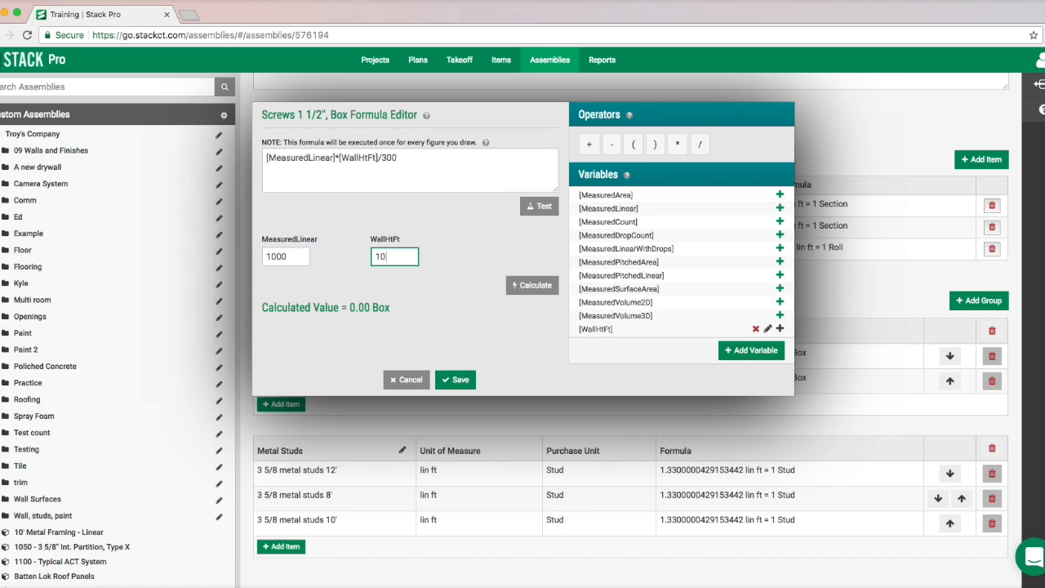
left_click(524, 287)
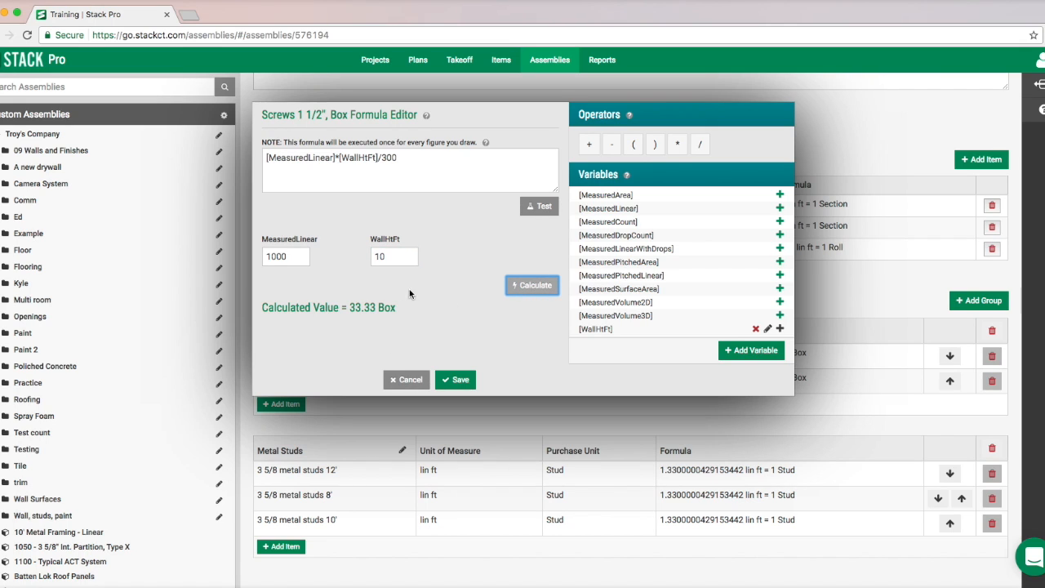
left_click(405, 382)
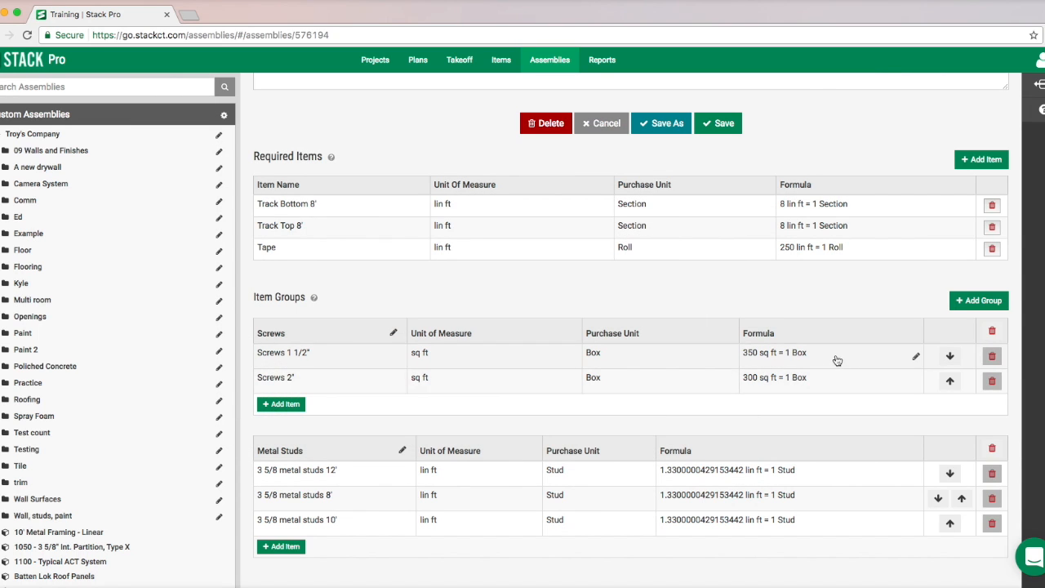
- Set the Screws 1 1/2" formula to [MeasuredLinear]*[WallHtFt]/350, copy the formula text and save it
left_click(849, 360)
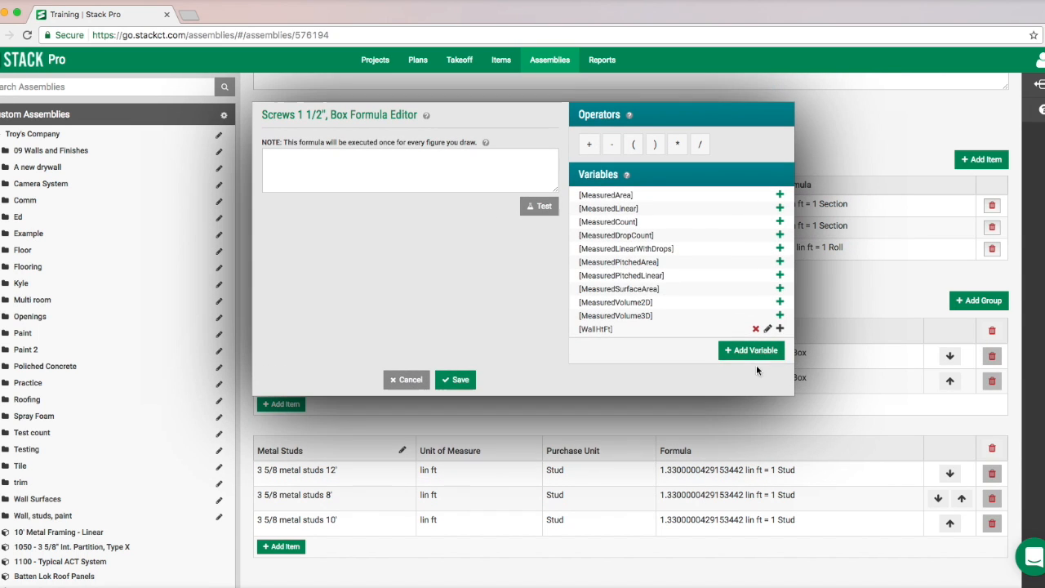
left_click(779, 208)
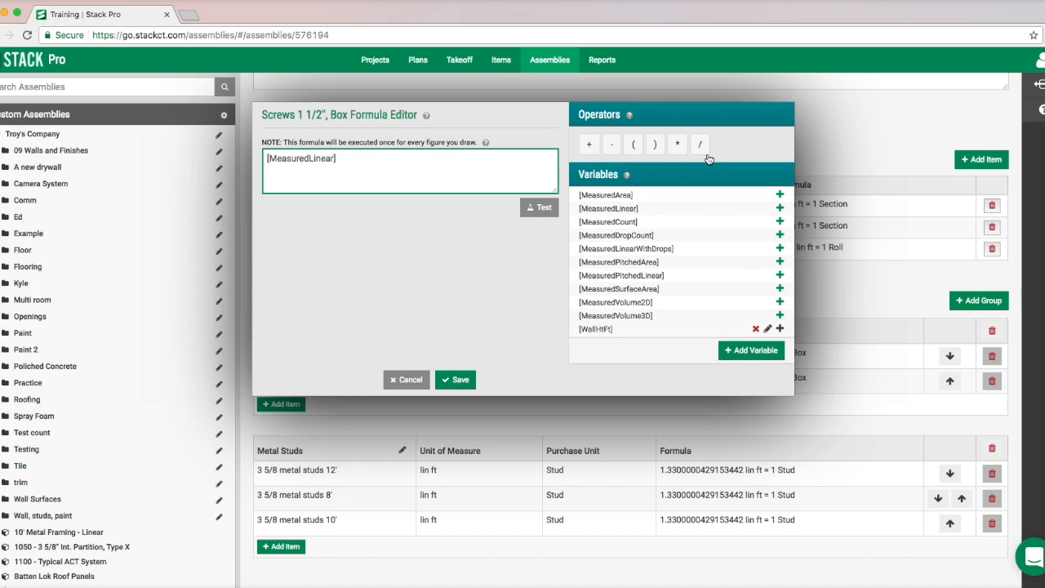
left_click(677, 144)
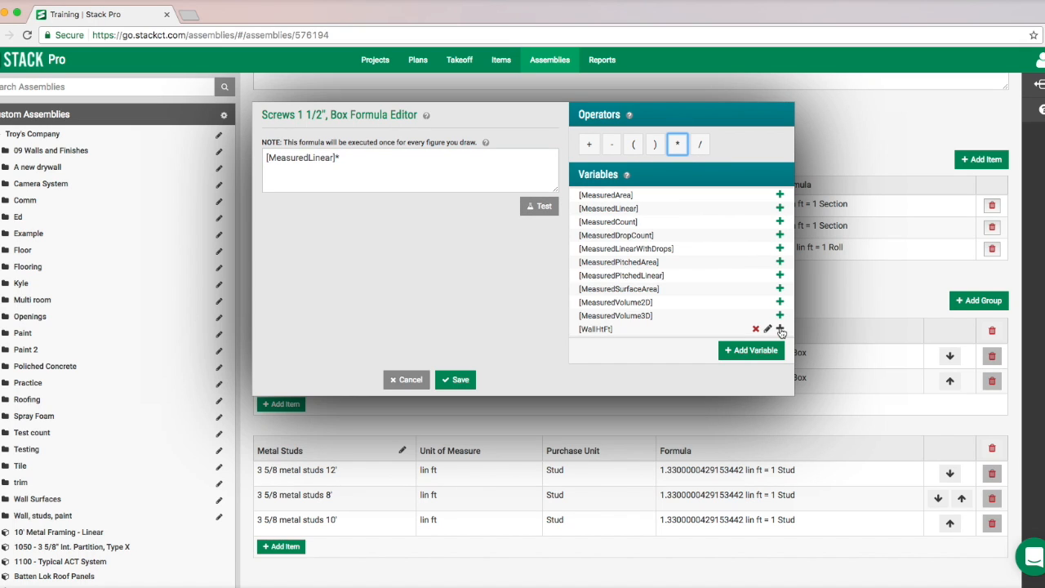
left_click(780, 329)
left_click(705, 146)
left_click(509, 158)
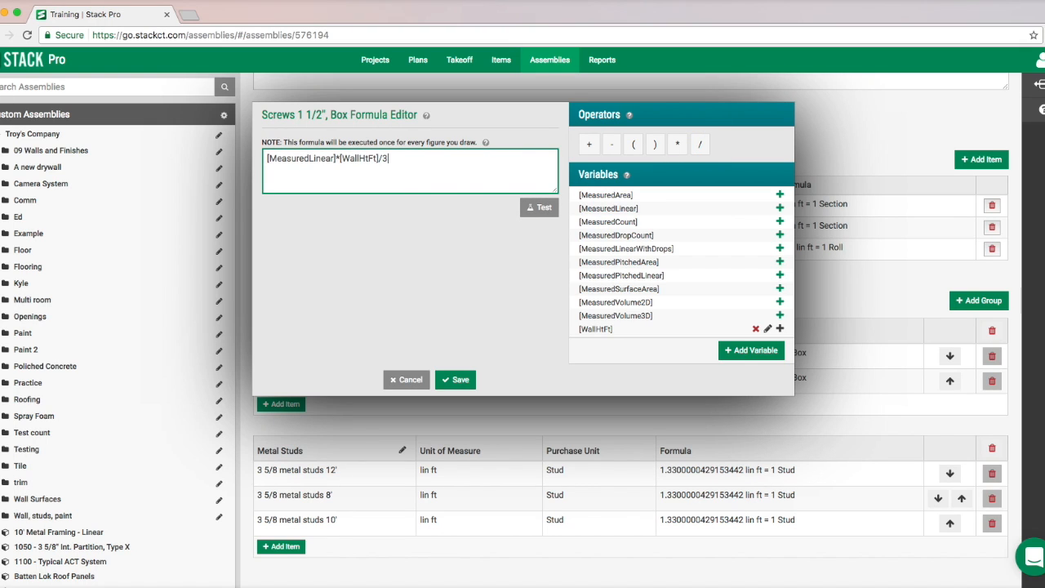
left_click_drag(457, 162, 263, 157)
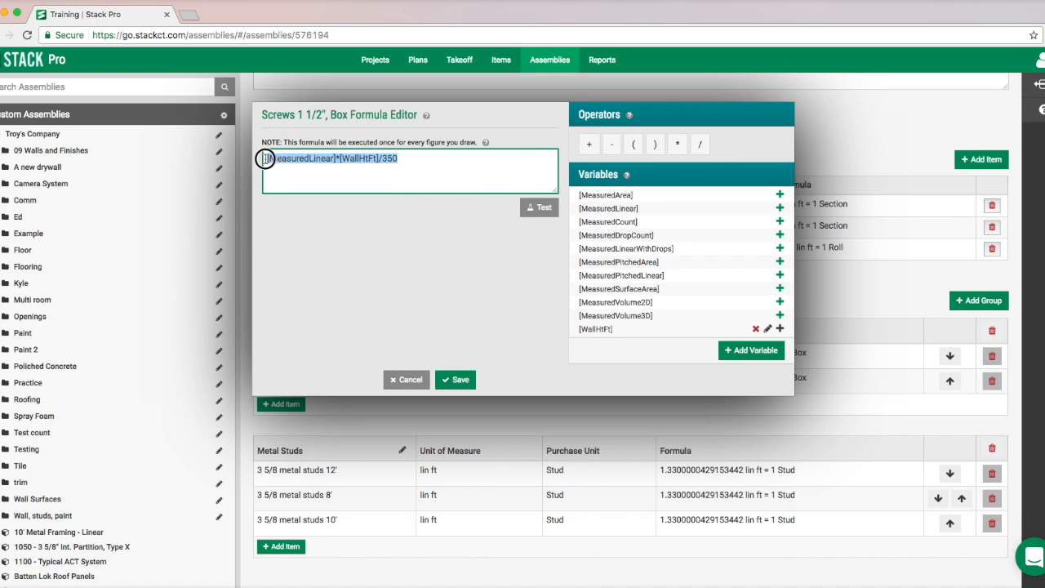
right_click(287, 159)
left_click(314, 229)
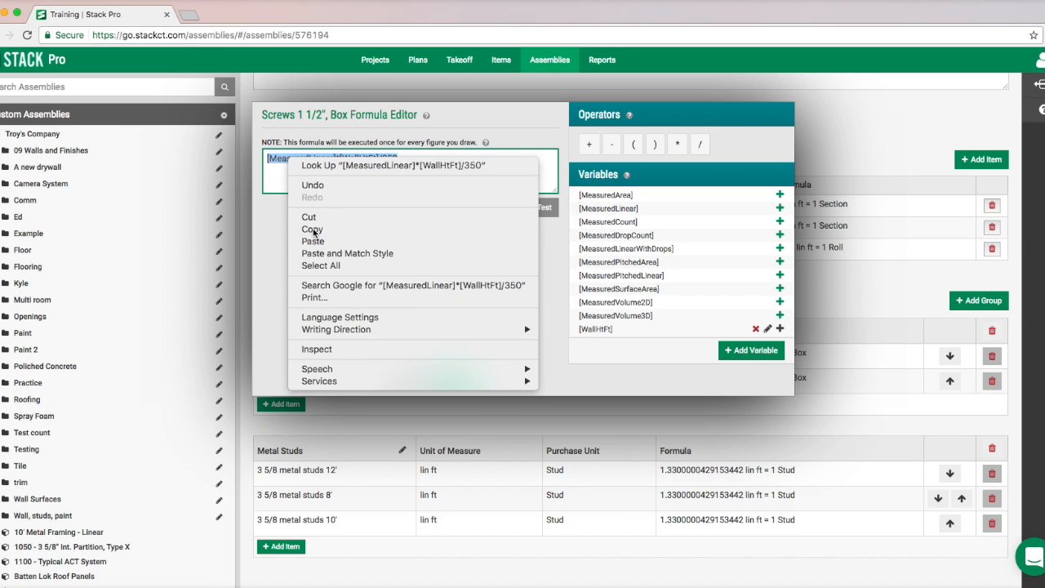
left_click(454, 379)
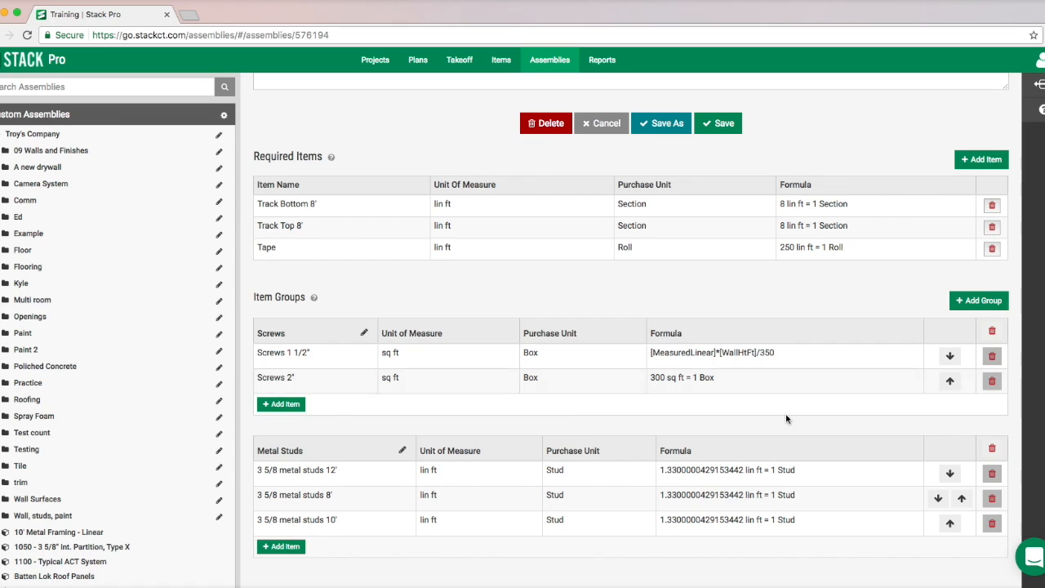
- Paste the copied formula into the Screws 2" item, change the divisor to 300 and save it
left_click(819, 378)
right_click(373, 162)
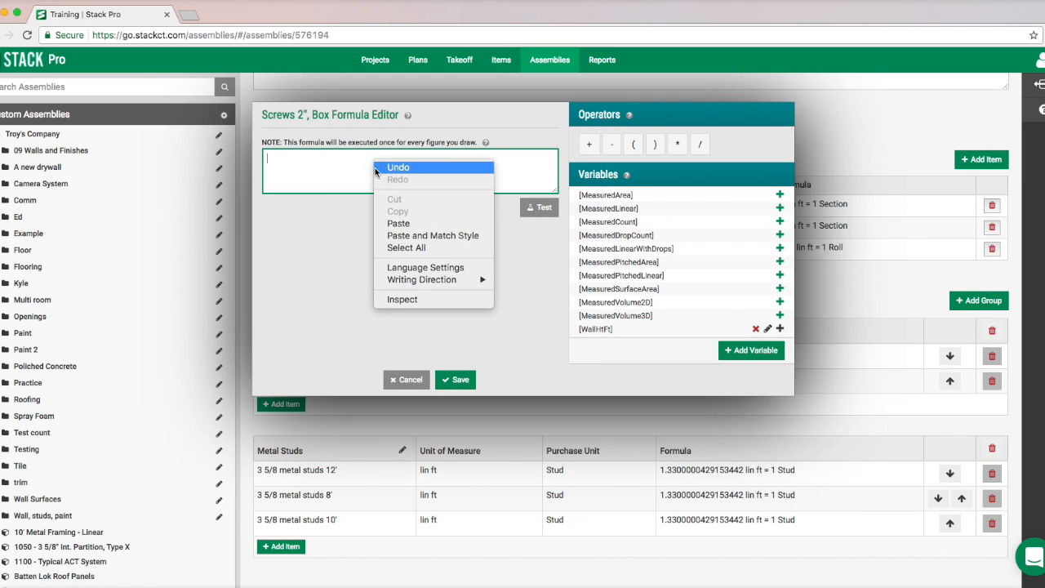
left_click(397, 206)
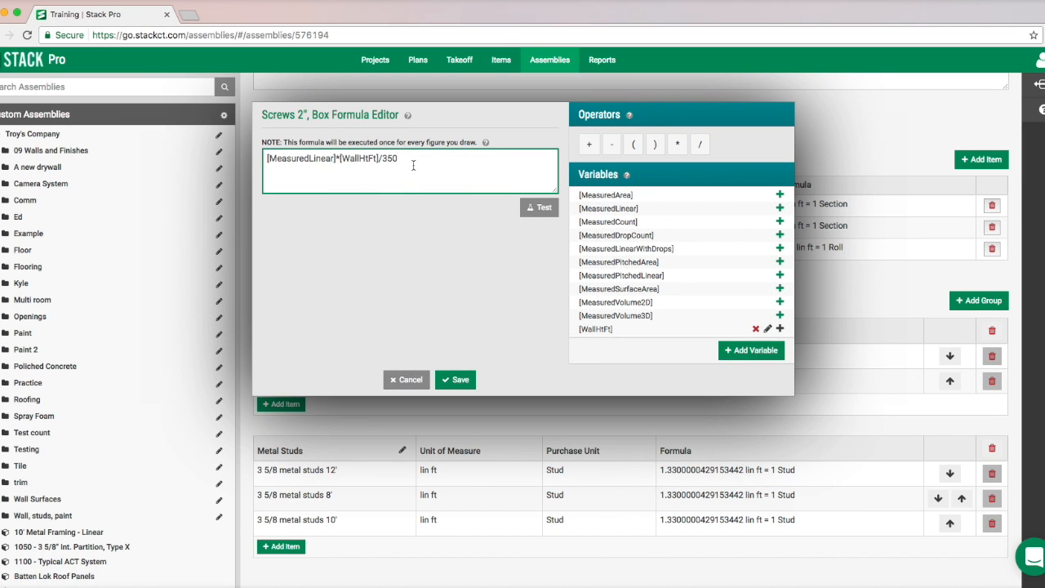
key("BackSpace")
key("BackSpace")
left_click(455, 382)
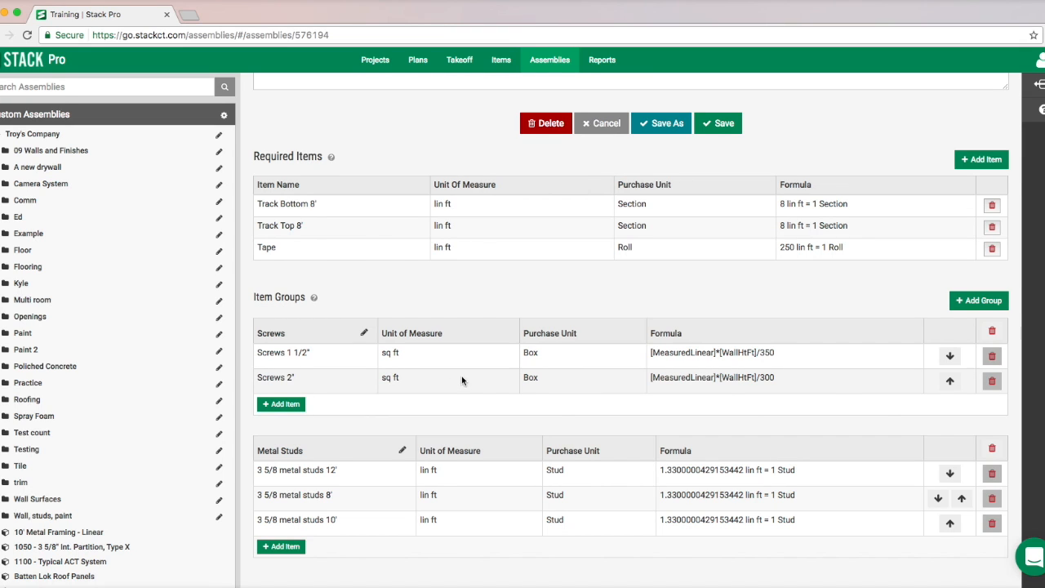
- Add a third item group named "Drywall" to the assembly
left_click(964, 302)
left_click(428, 318)
type("Drywall")
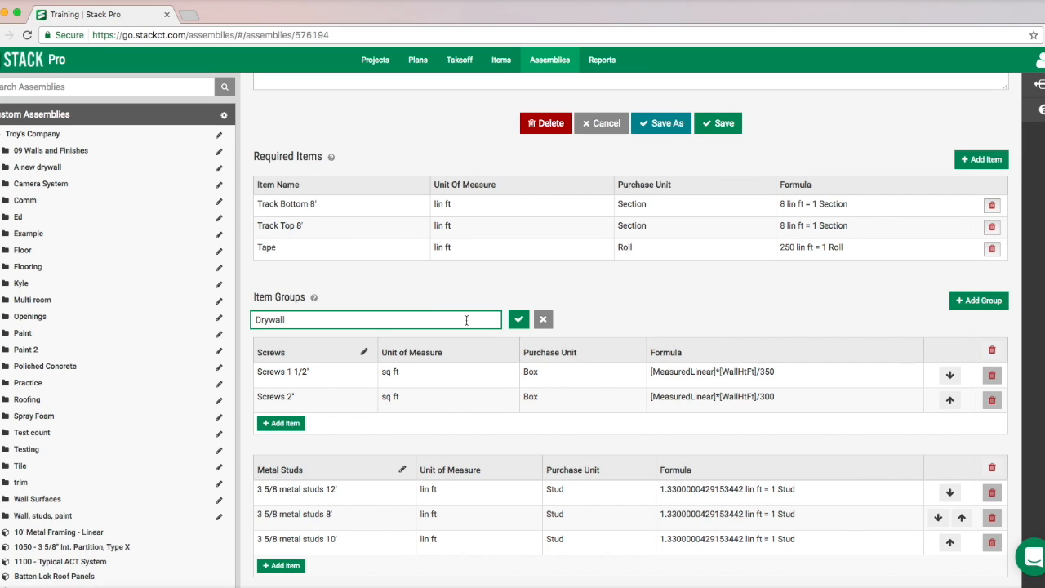
left_click(519, 320)
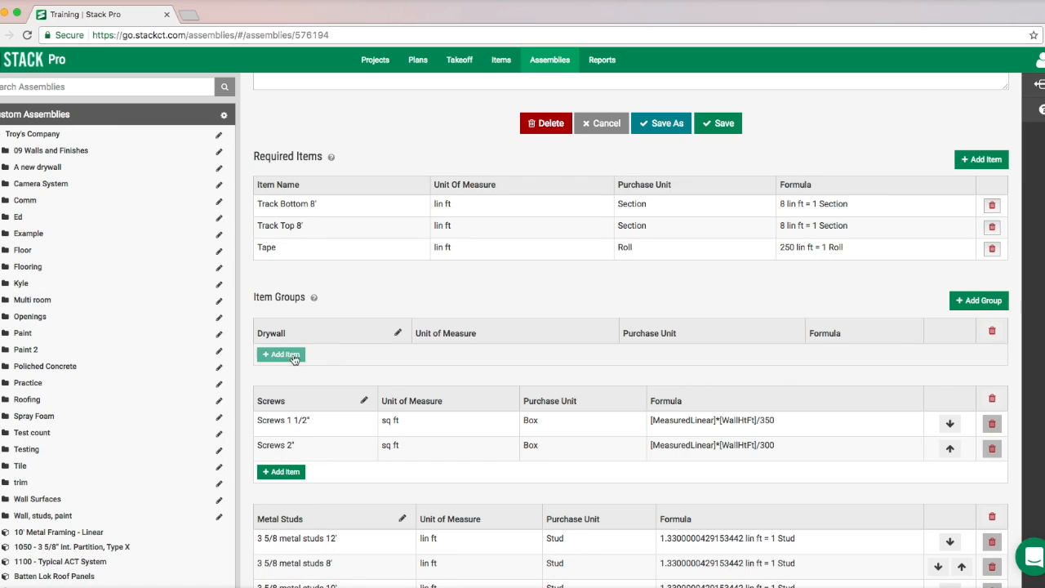
- Add Gypsum Board 4x8x1/2, 4x8x5/8 and 4x8x1/4 from the custom "A new drywall assembly" folder to the Drywall group
left_click(288, 355)
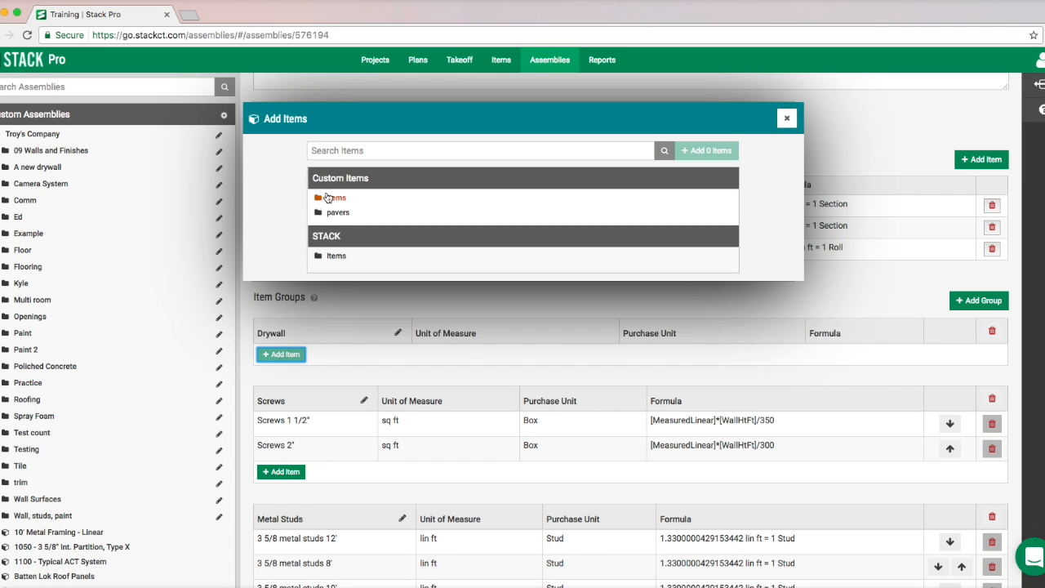
left_click(324, 196)
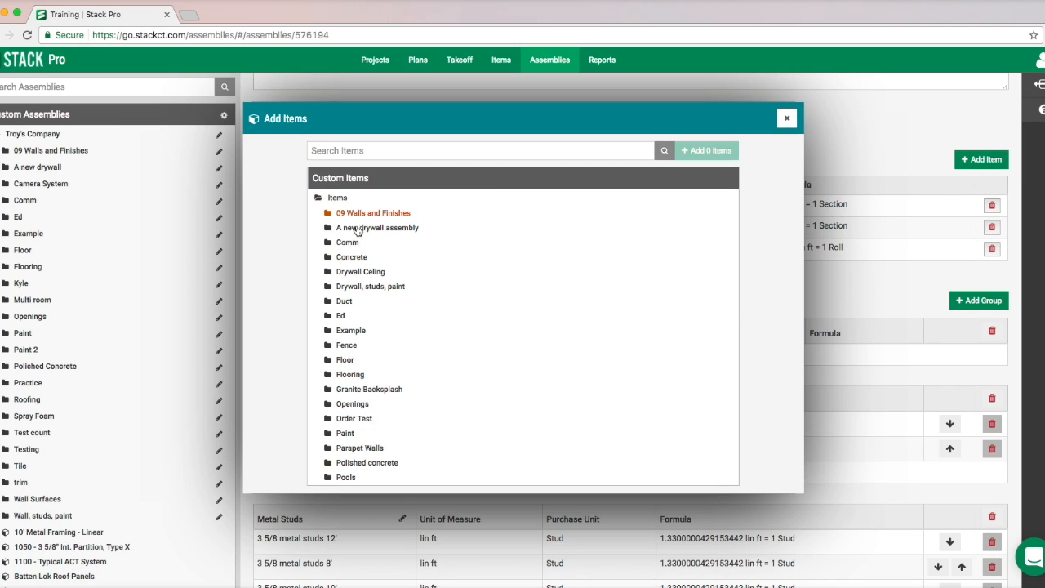
left_click(357, 232)
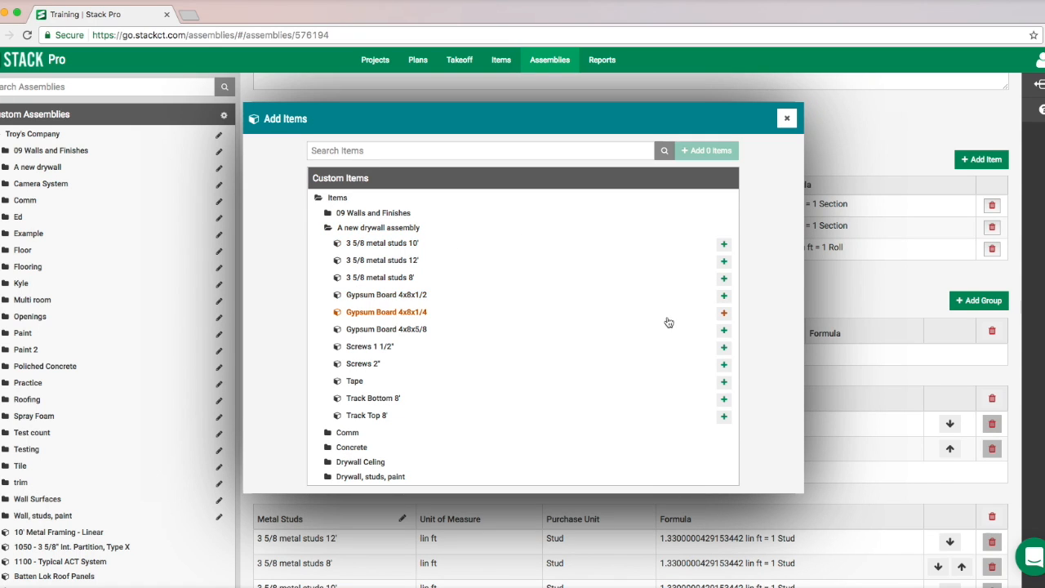
left_click(724, 296)
left_click(724, 333)
left_click(724, 313)
left_click(697, 151)
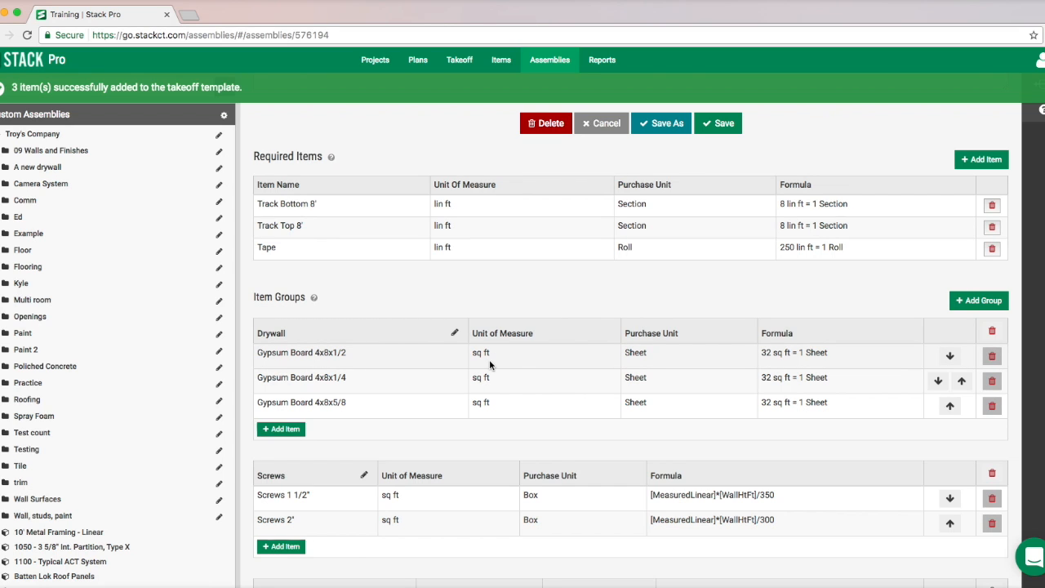
- Enter the formula [MeasuredLinear]*[WallHtFt]/32 for the Gypsum Board 4x8x1/2 item in the Drywall group
scroll(496, 359, "down", 2)
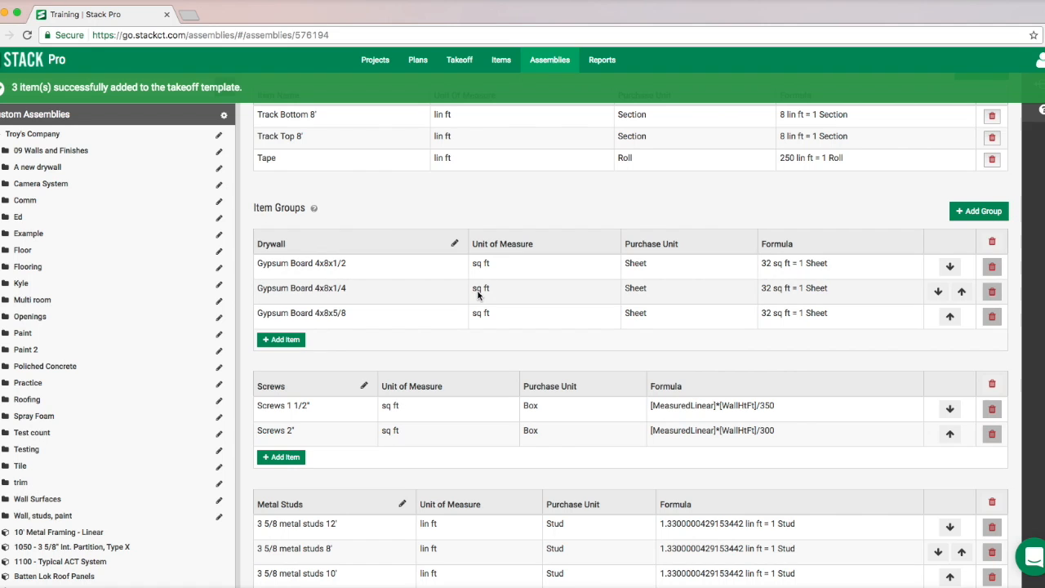
scroll(604, 343, "down", 1)
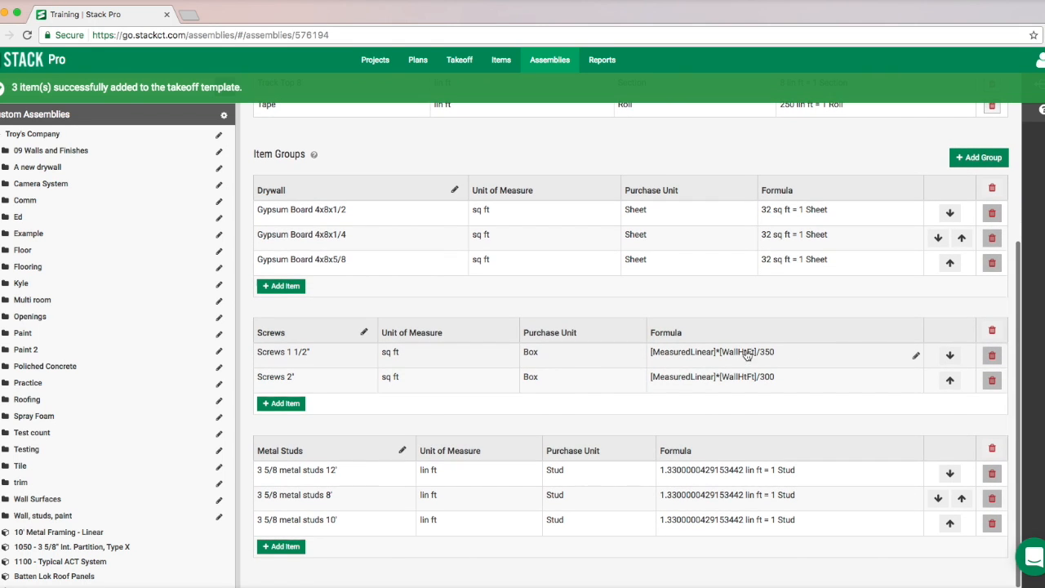
scroll(729, 353, "up", 1)
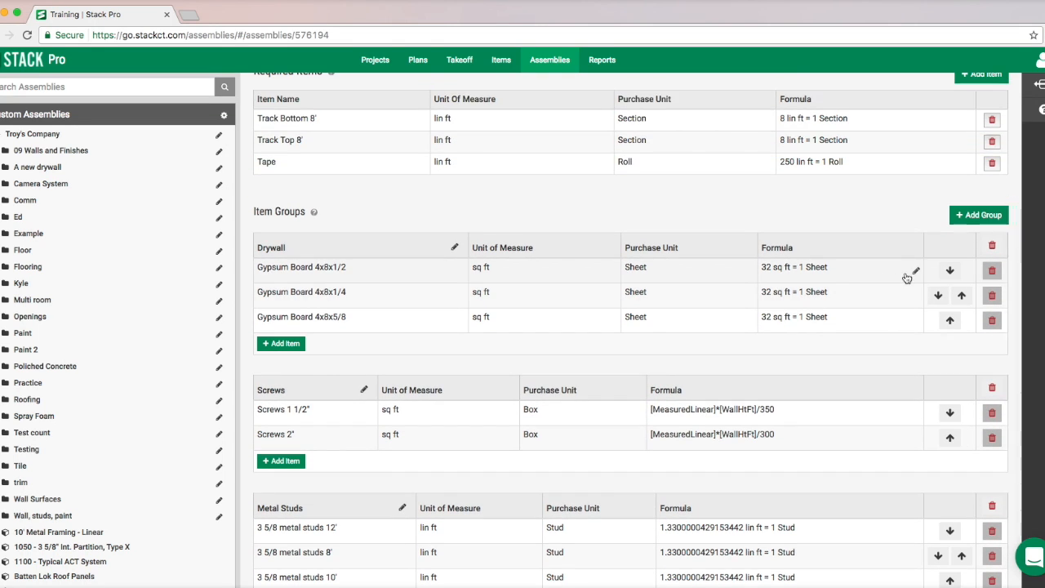
left_click(915, 272)
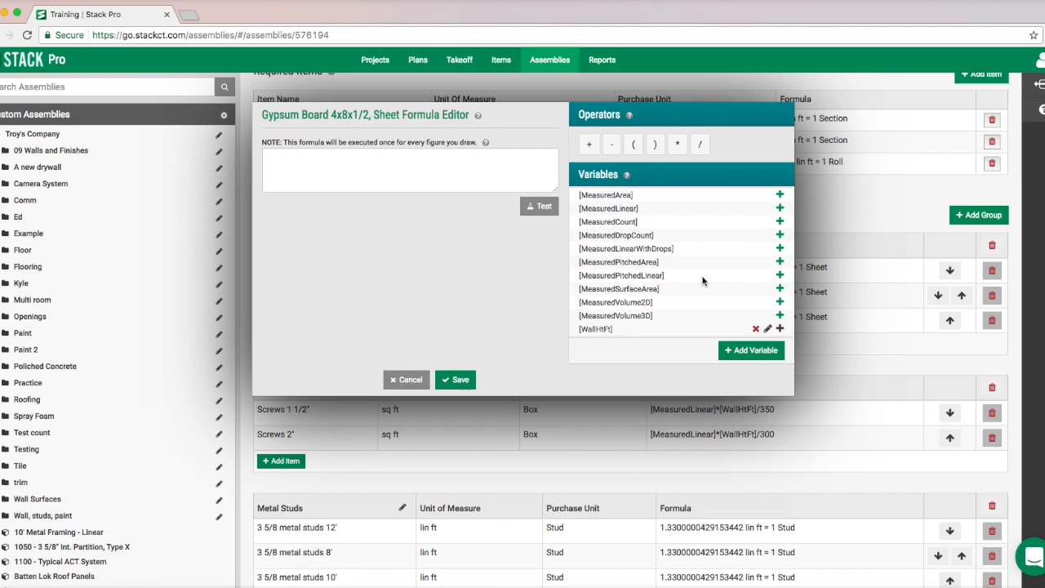
left_click(417, 161)
left_click(779, 210)
left_click(676, 143)
left_click(779, 329)
left_click(410, 164)
left_click(700, 143)
left_click(438, 165)
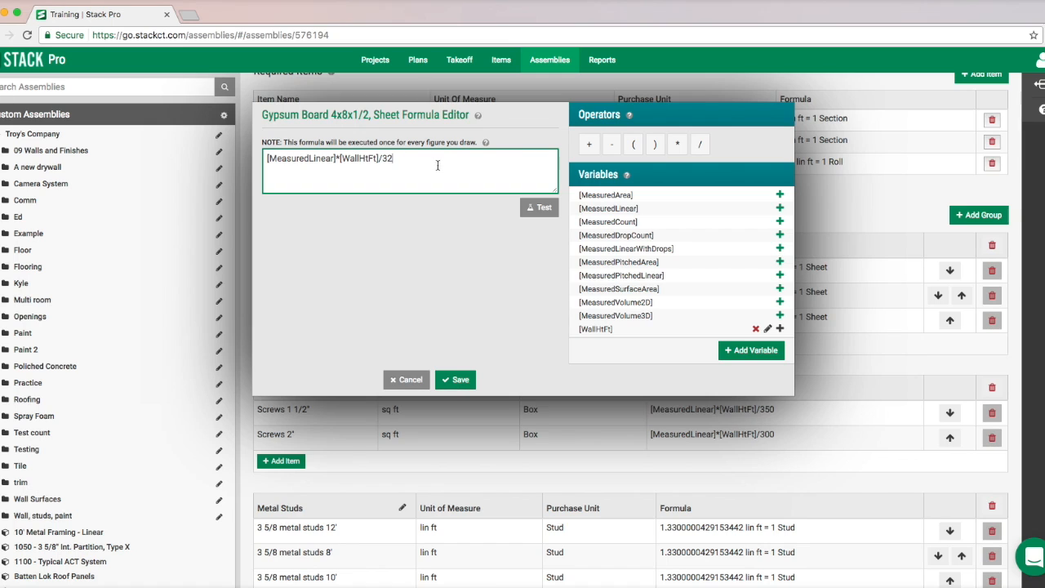
- Copy the complete Gypsum Board 4x8x1/2 formula text and save the formula
left_click_drag(400, 158, 243, 158)
right_click(295, 155)
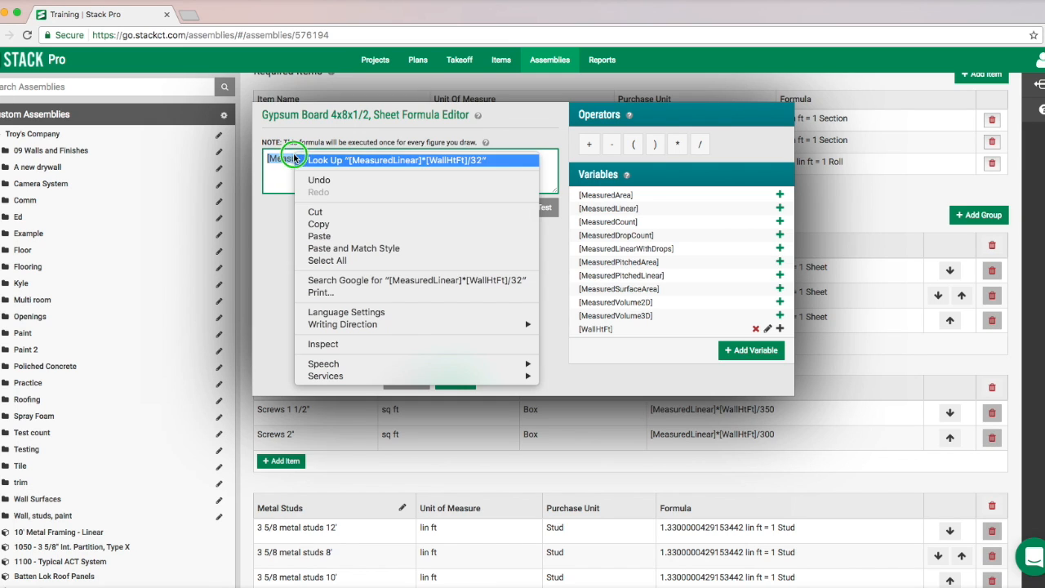
left_click(318, 224)
left_click(308, 186)
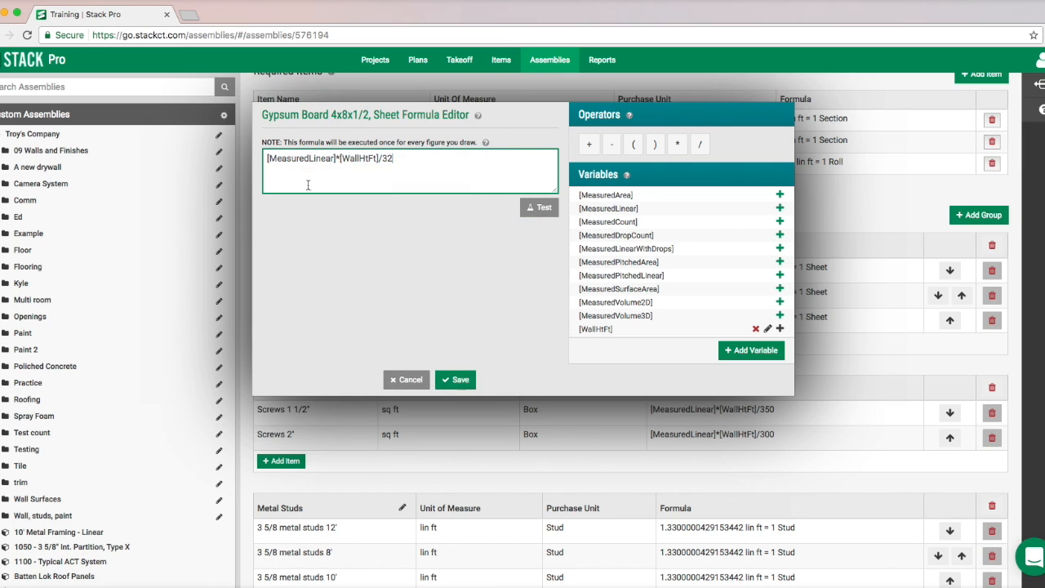
left_click(458, 380)
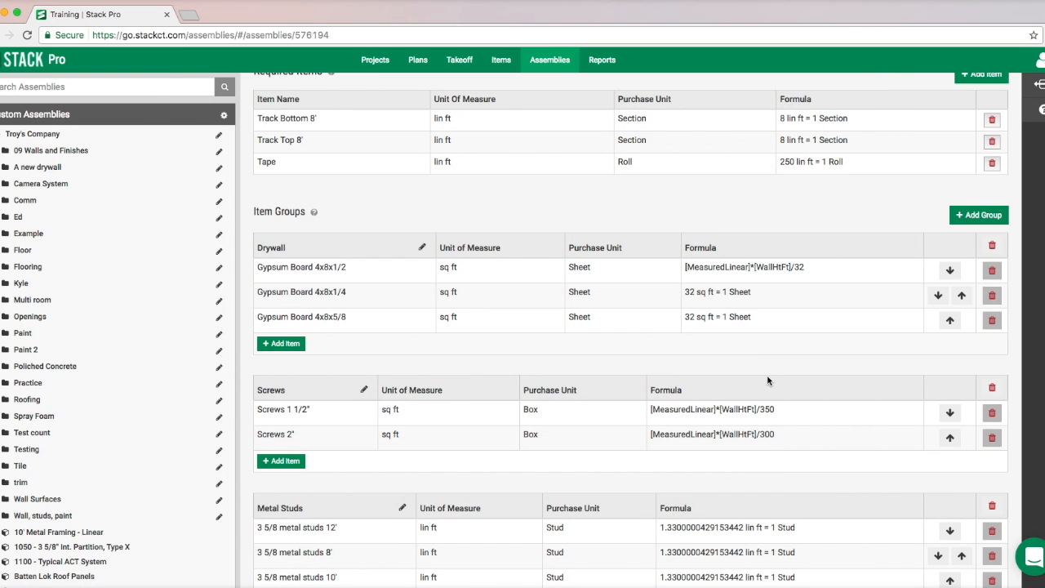
- Paste the copied formula [MeasuredLinear]*[WallHtFt]/32 into the Gypsum Board 4x8x1/4 item and save it
left_click(830, 297)
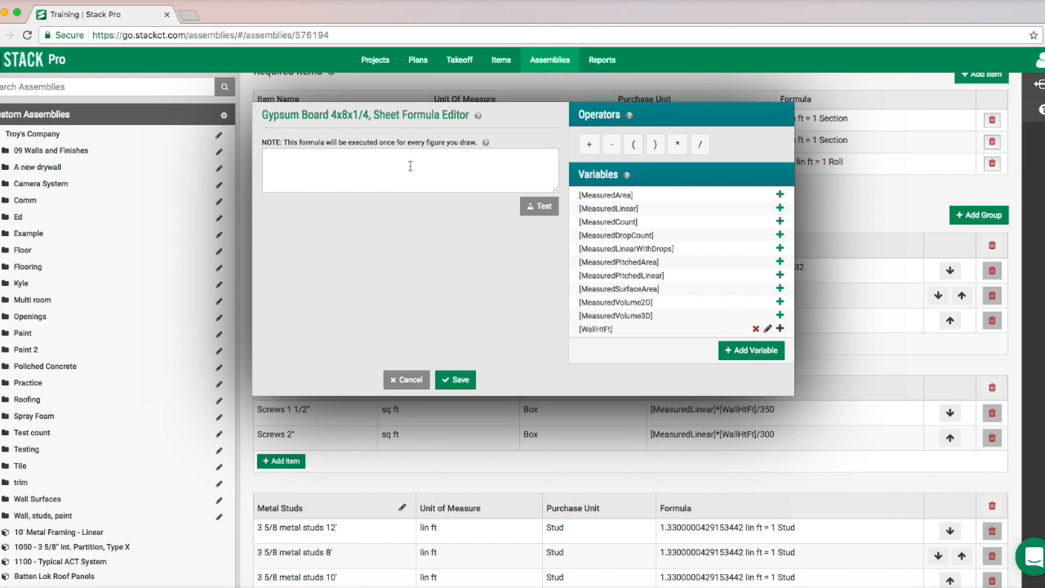
right_click(410, 166)
left_click(440, 223)
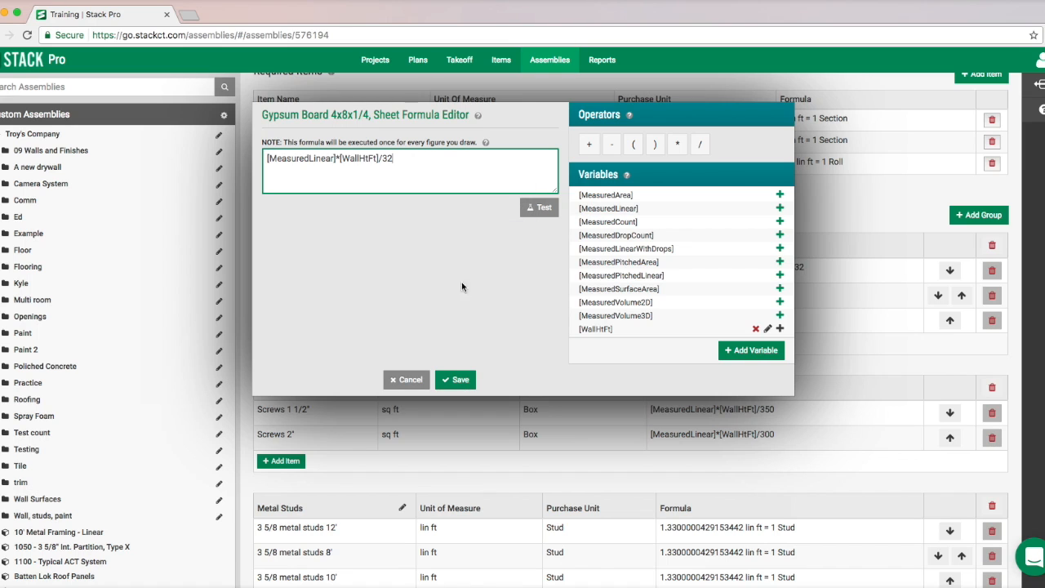
left_click(456, 379)
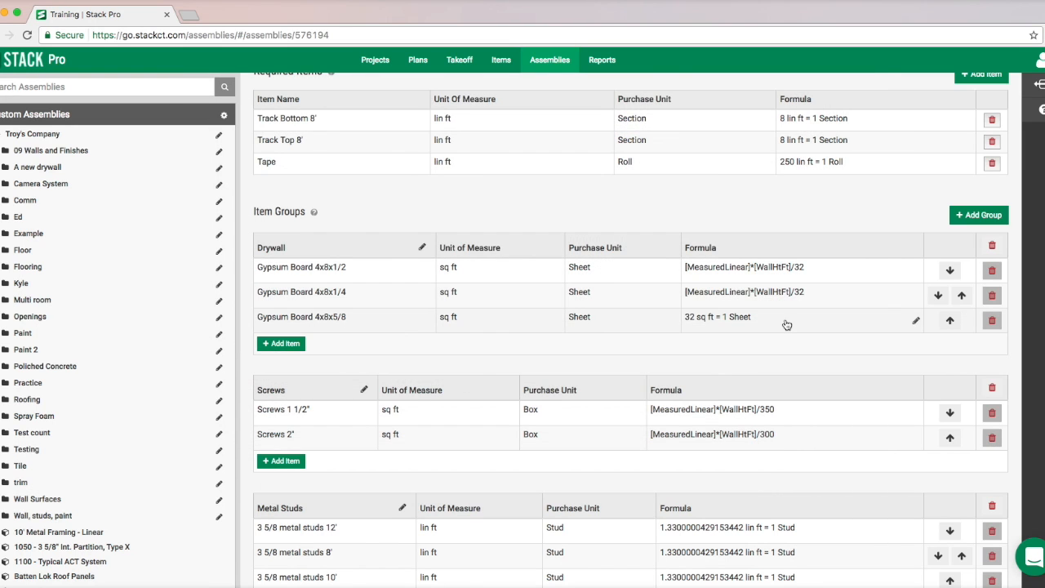
- Paste the copied formula [MeasuredLinear]*[WallHtFt]/32 into the Gypsum Board 4x8x5/8 item and save it
left_click(782, 321)
right_click(364, 163)
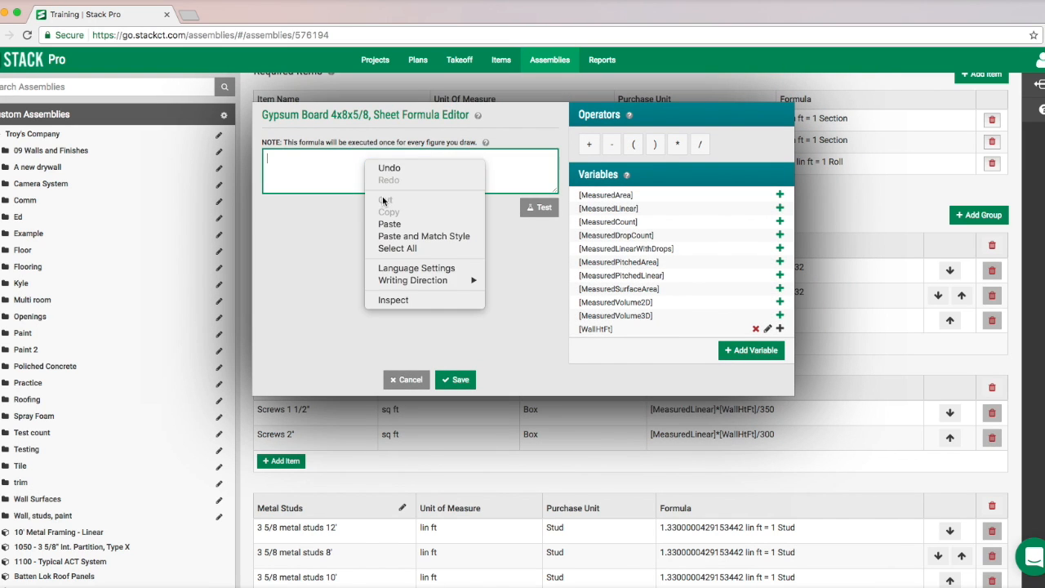
left_click(391, 222)
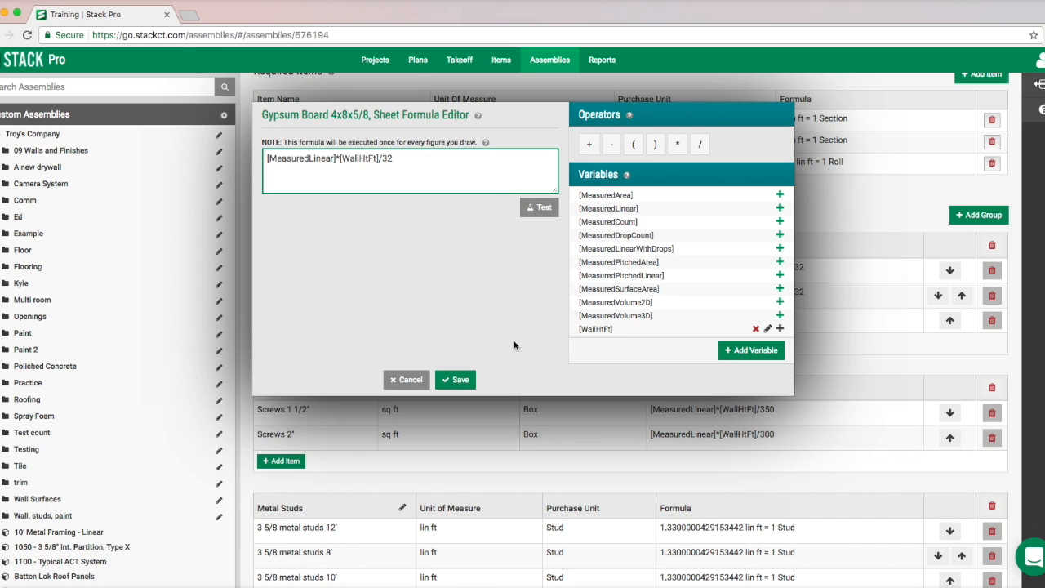
left_click(461, 381)
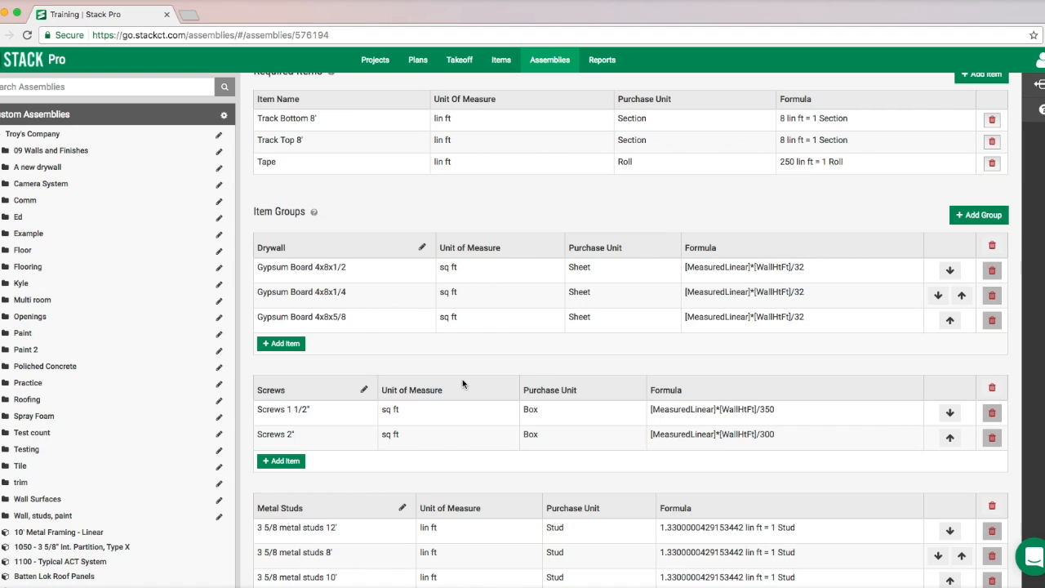
scroll(476, 363, "up", 3)
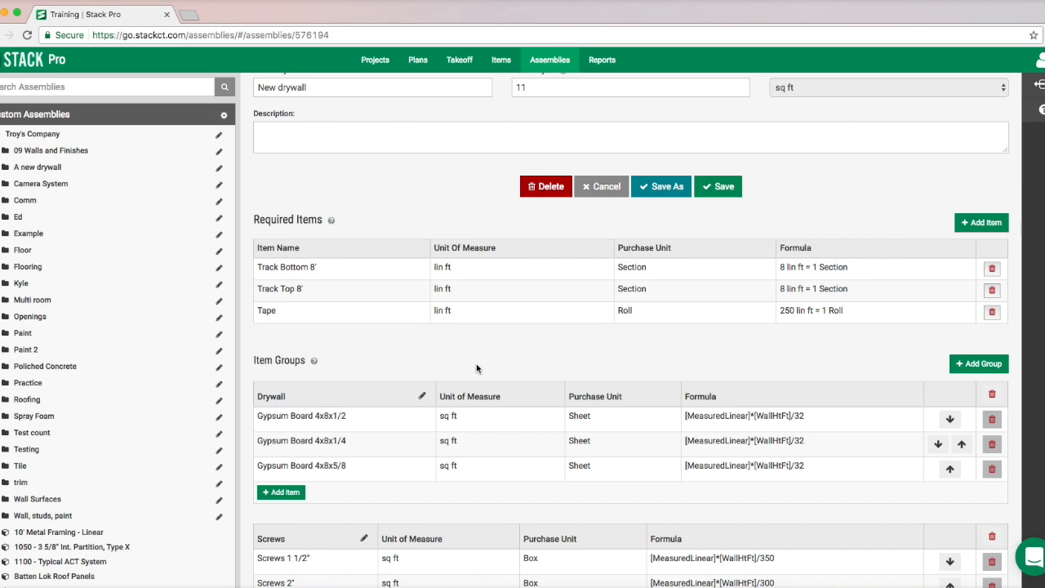
scroll(476, 363, "up", 1)
scroll(490, 373, "down", 5)
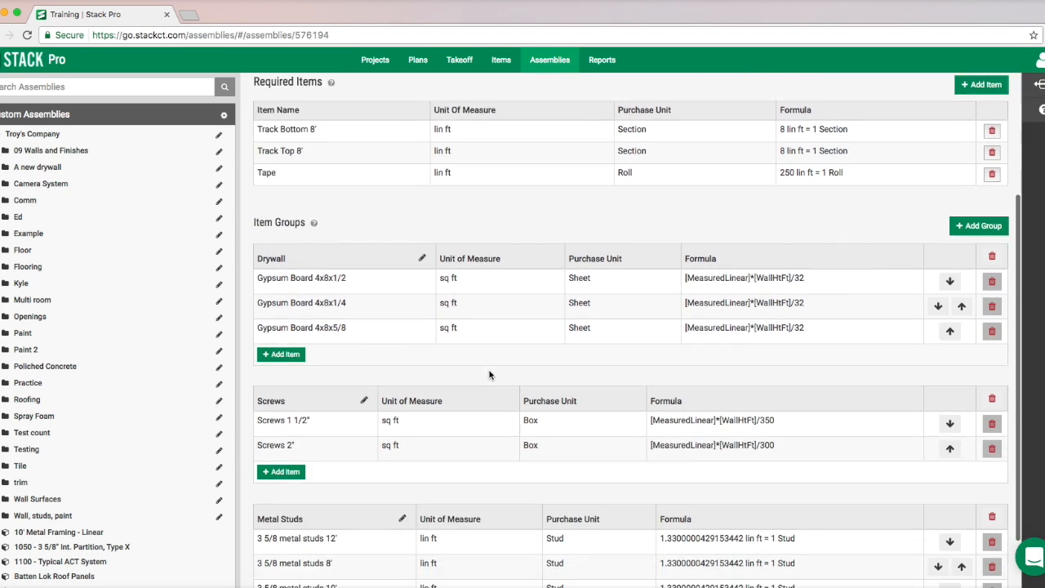